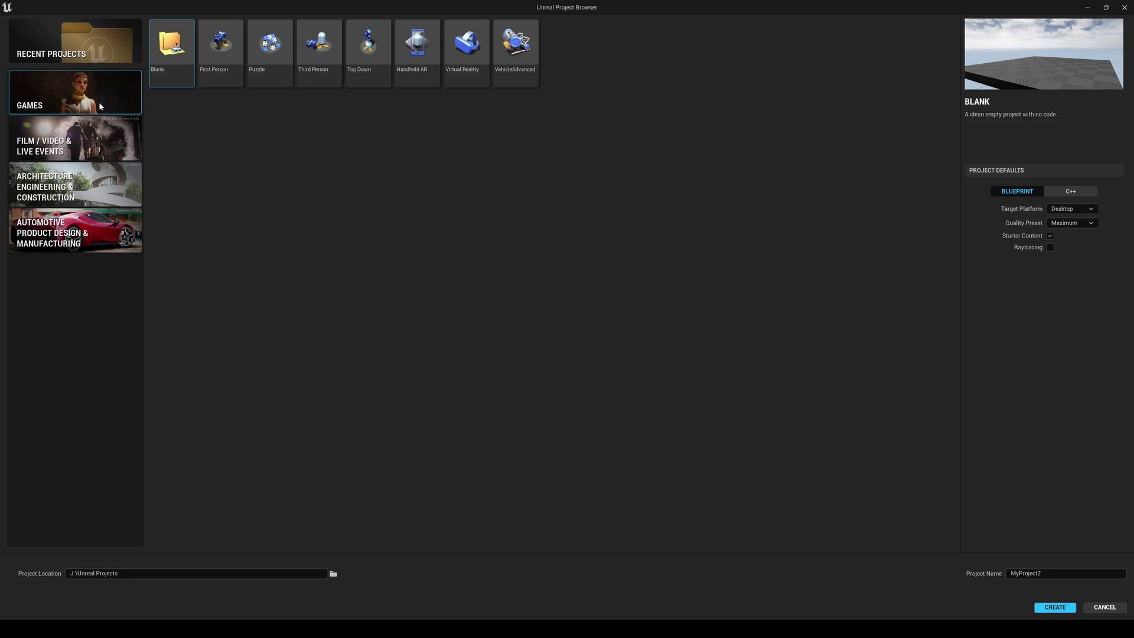
- Create a Games project named MyProject2 from the Third Person template with the Blueprint, Desktop and Maximum quality defaults
click(314, 55)
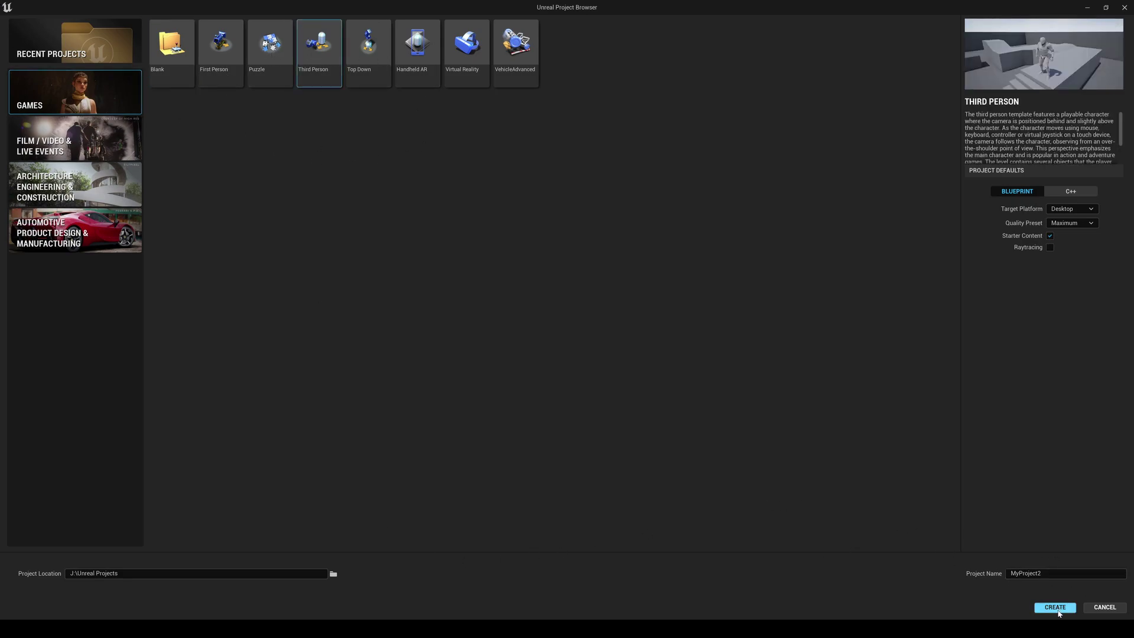
click(1054, 608)
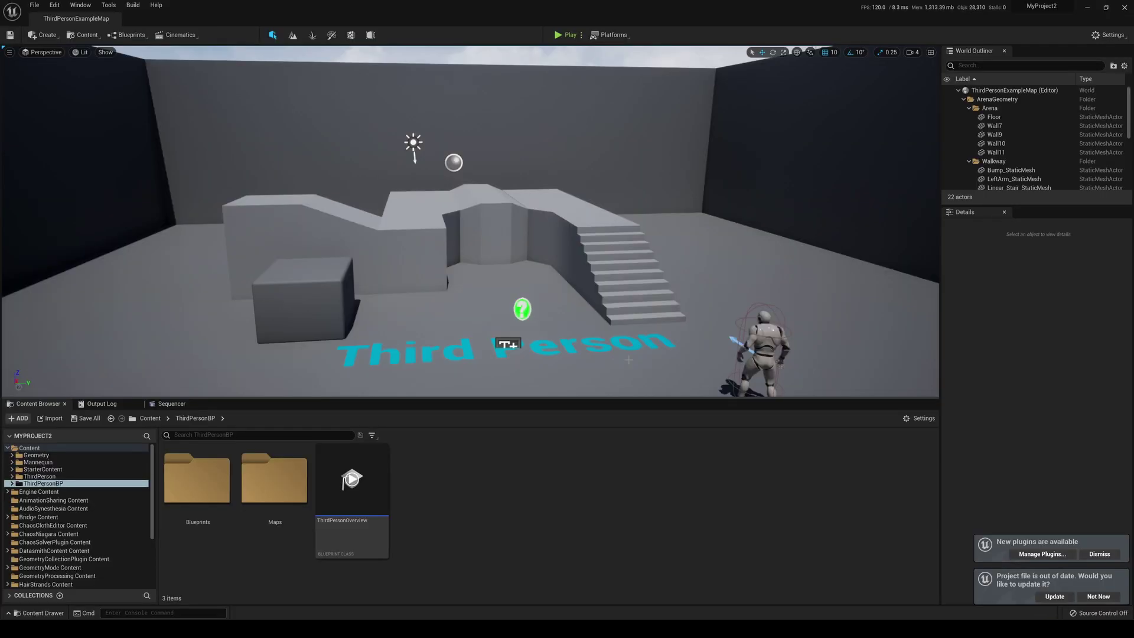
- Open Quixel Bridge, sign in with the Epic Games account, and show the MetaHumans library in a maximized window
click(88, 36)
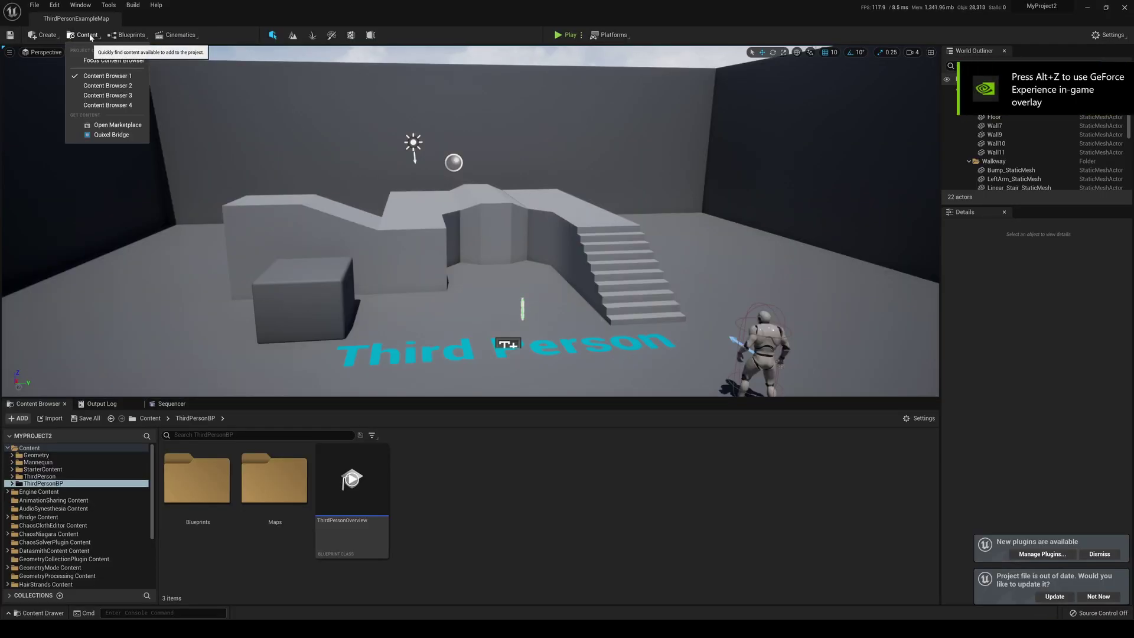
click(111, 134)
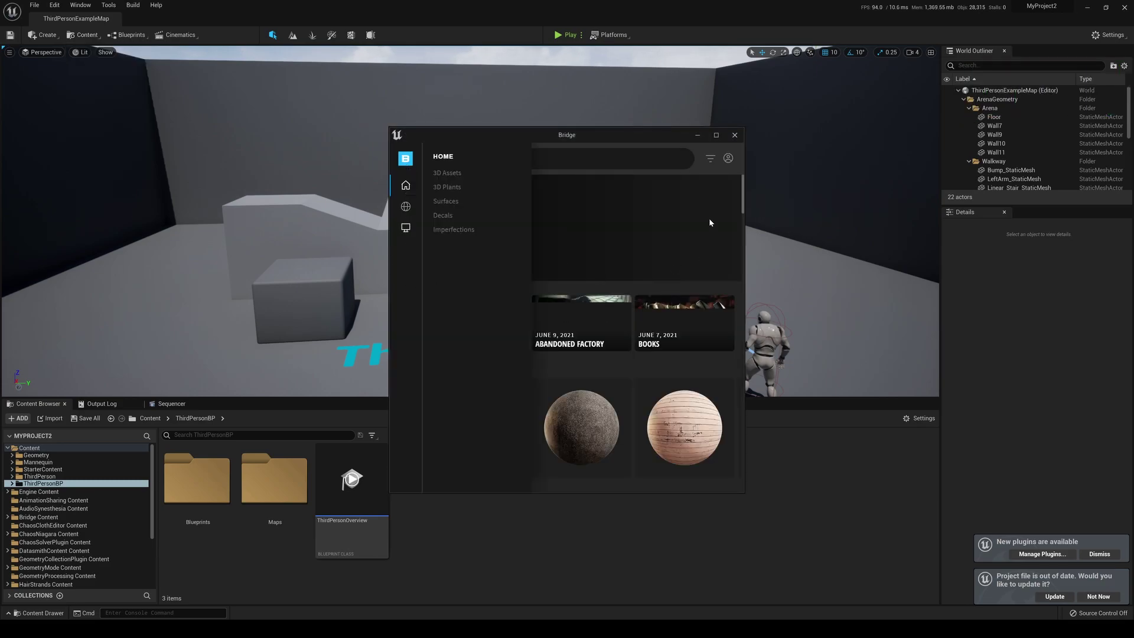
click(728, 159)
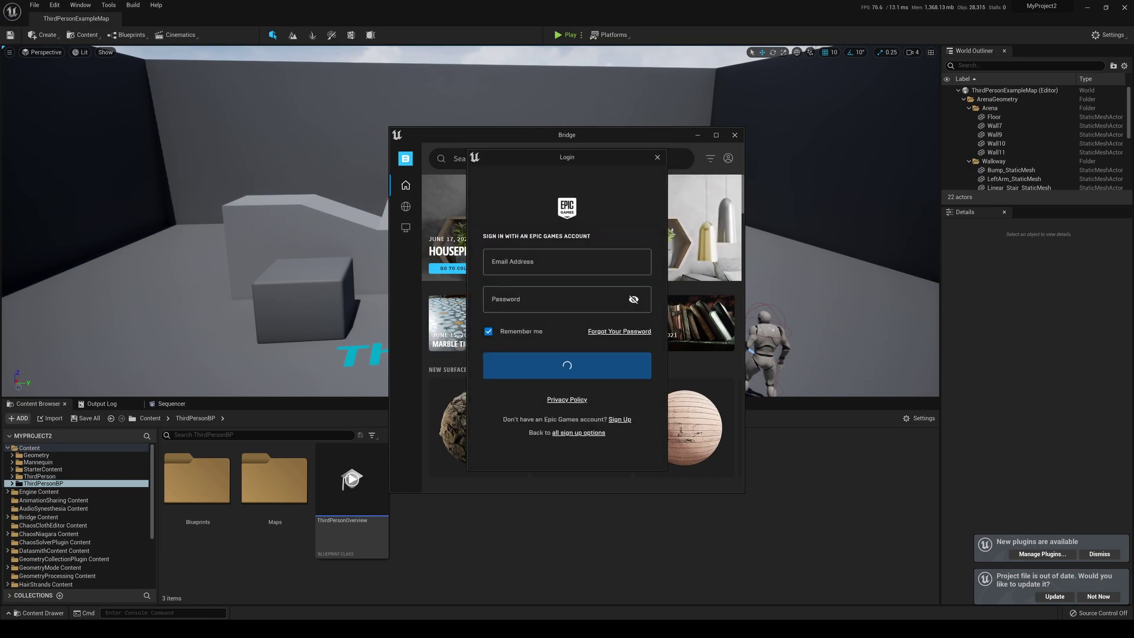
mouse_move(404, 234)
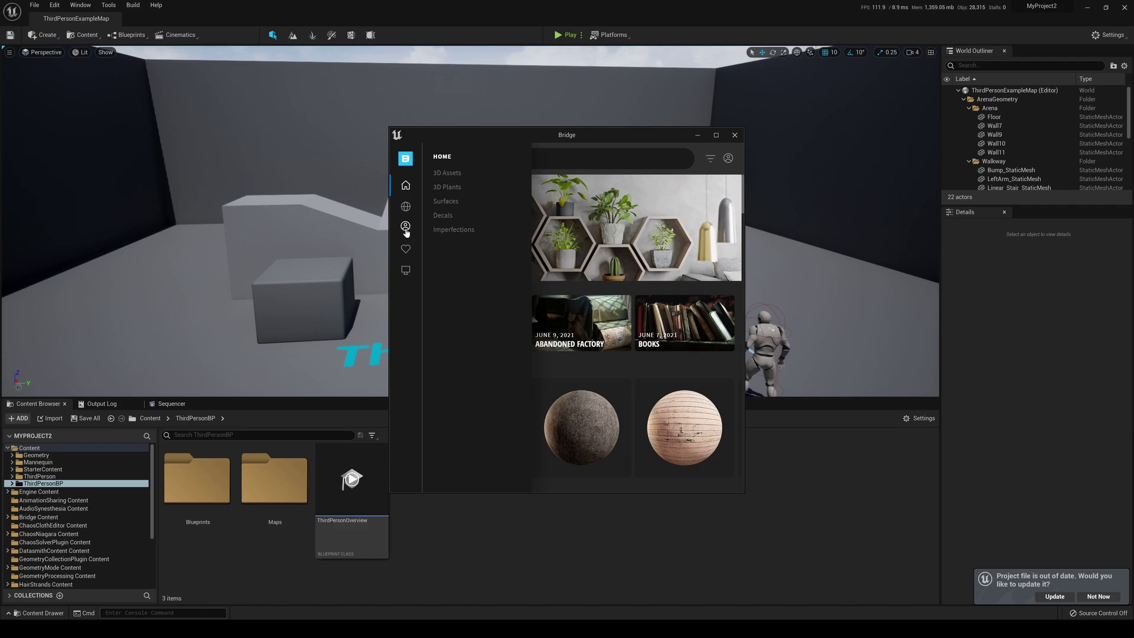
click(405, 228)
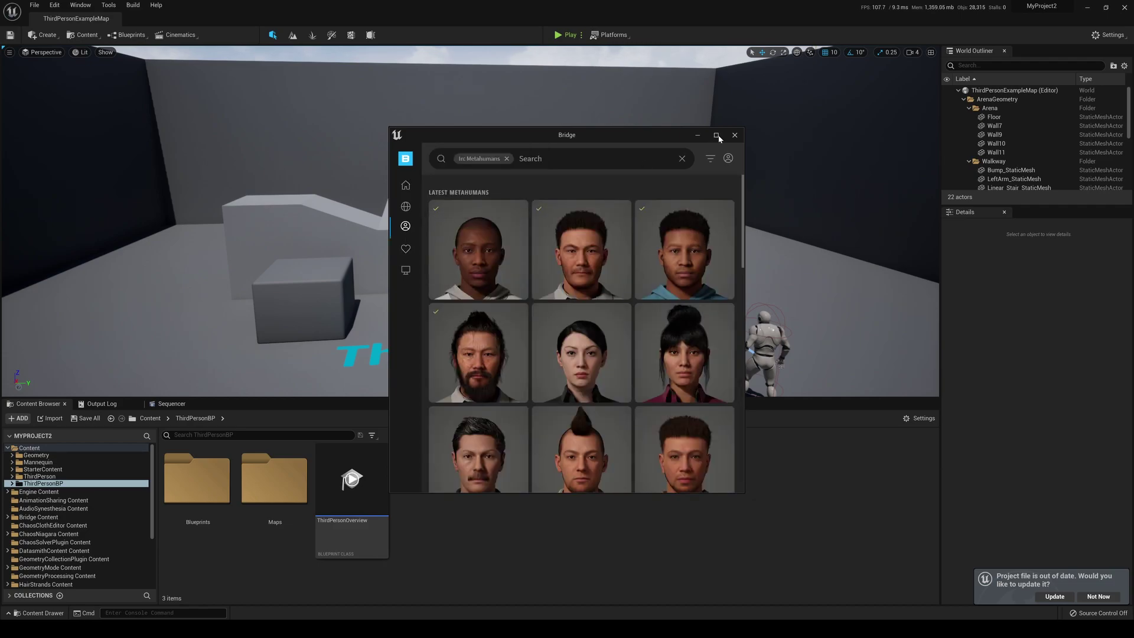
click(716, 136)
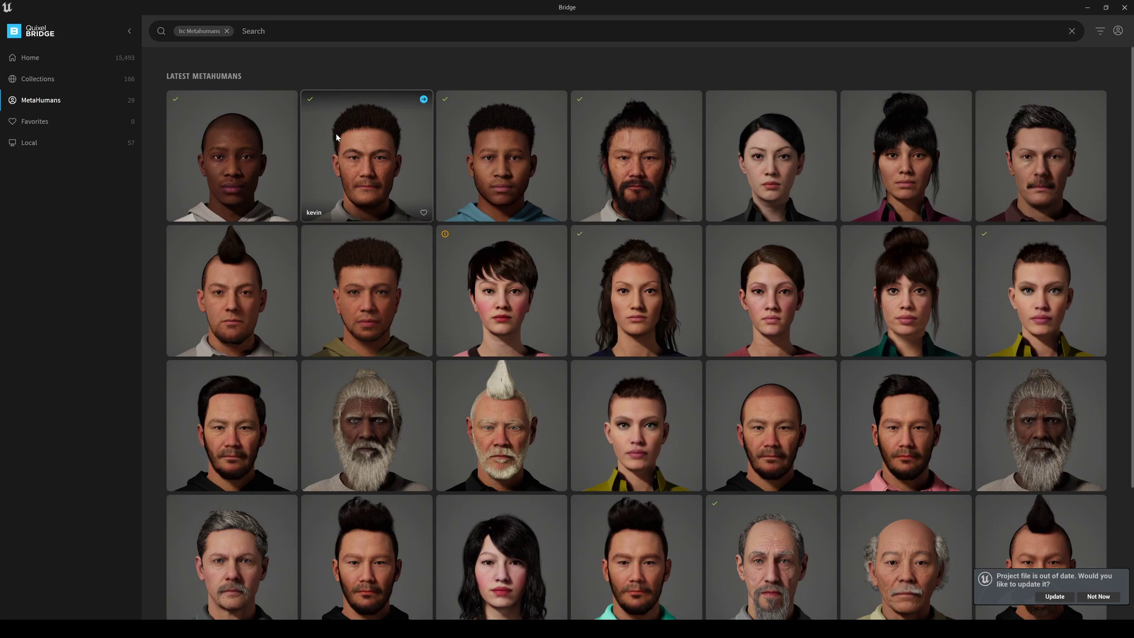
- Add the kevin MetaHuman to the project at High Quality and enable the missing project settings and plugins
click(329, 109)
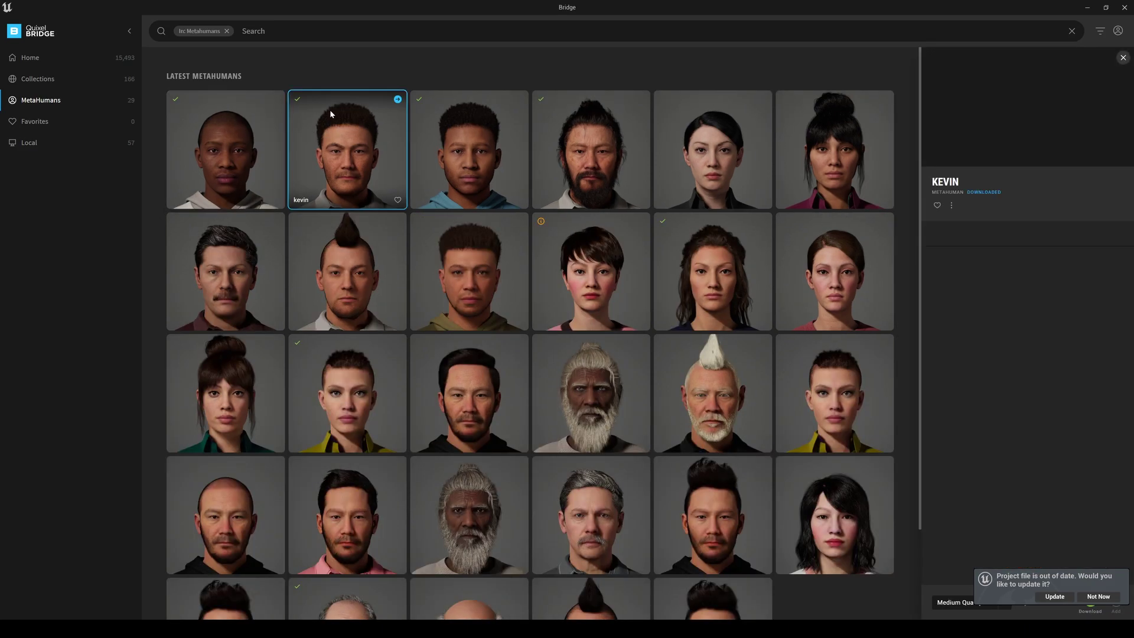
click(968, 601)
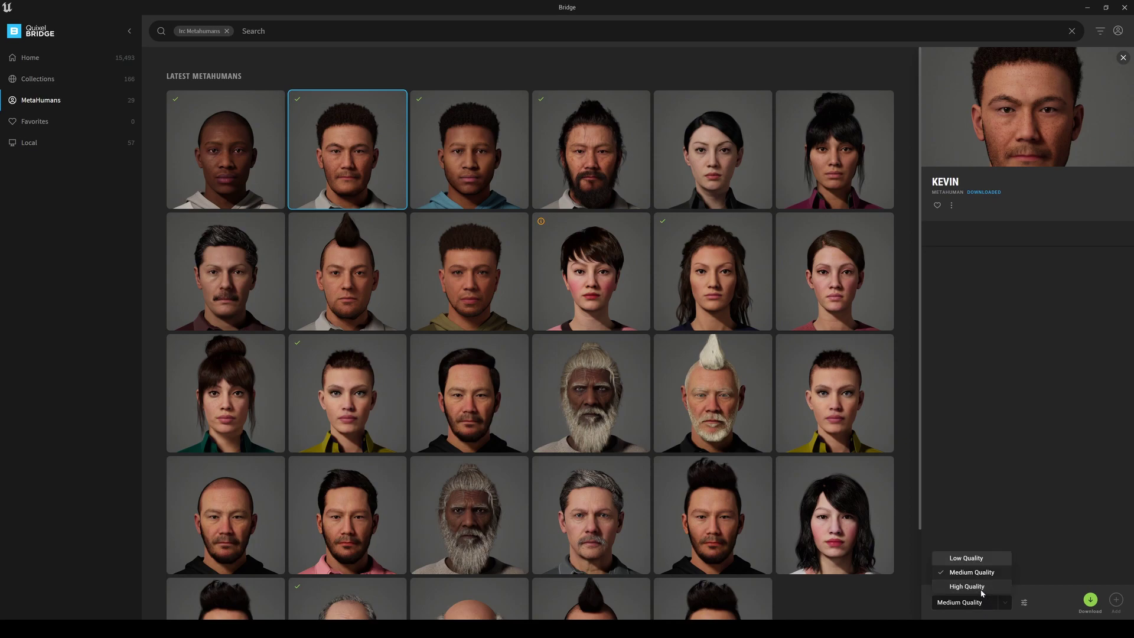
click(977, 587)
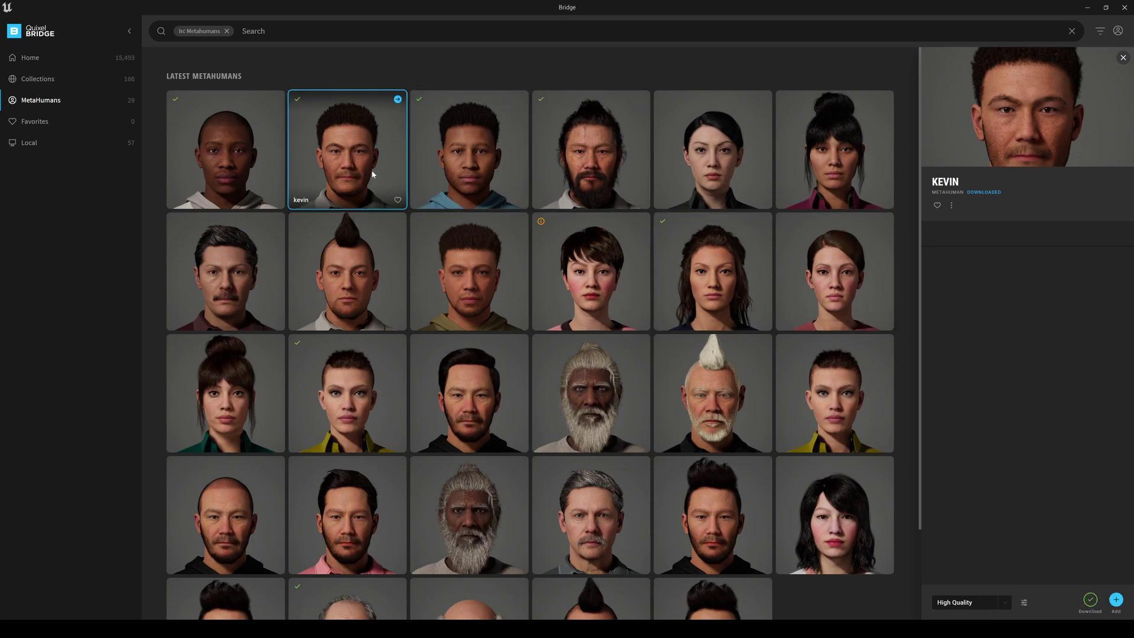
click(1115, 599)
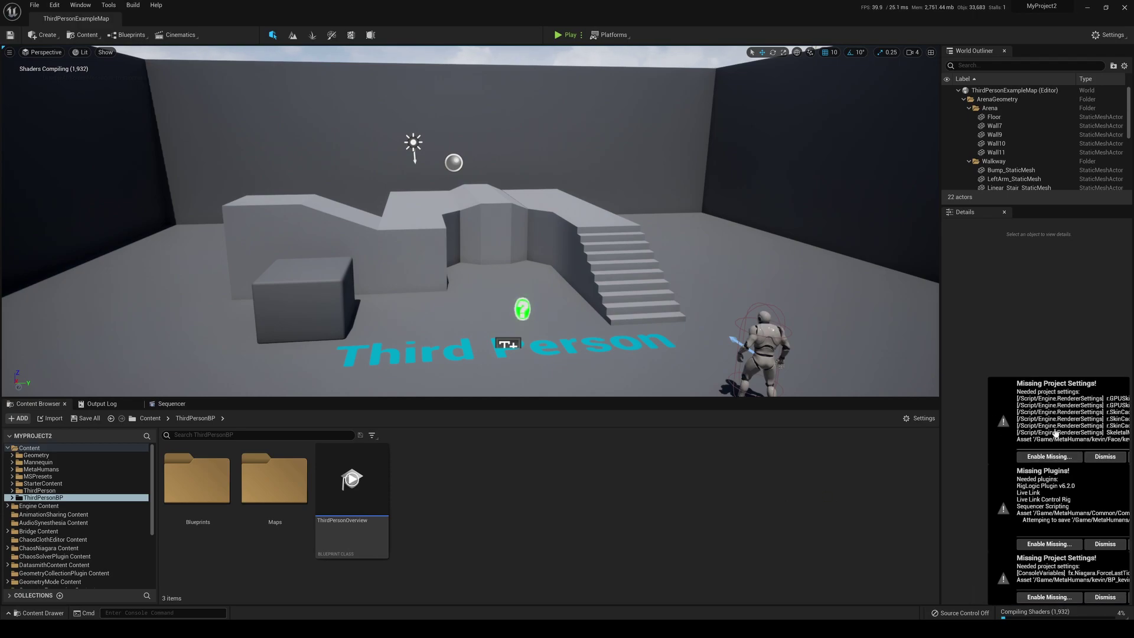
click(1054, 456)
click(1061, 542)
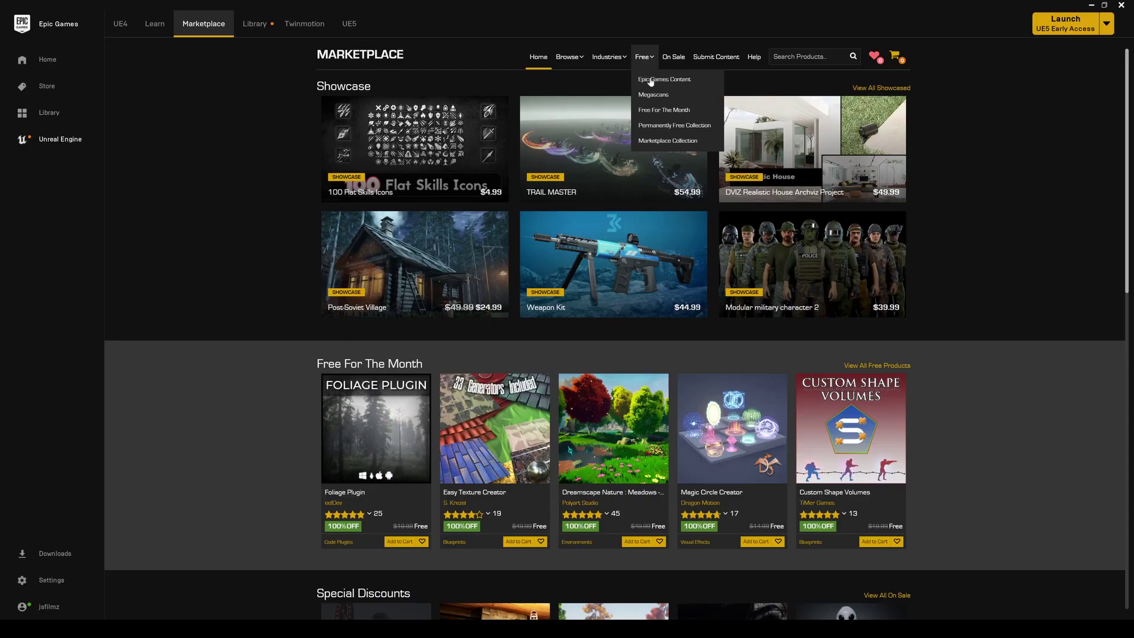
- In the Epic Games Launcher, add the Animation Starter Pack from the free Epic Games content to MyProject2, using version 4.26
click(650, 79)
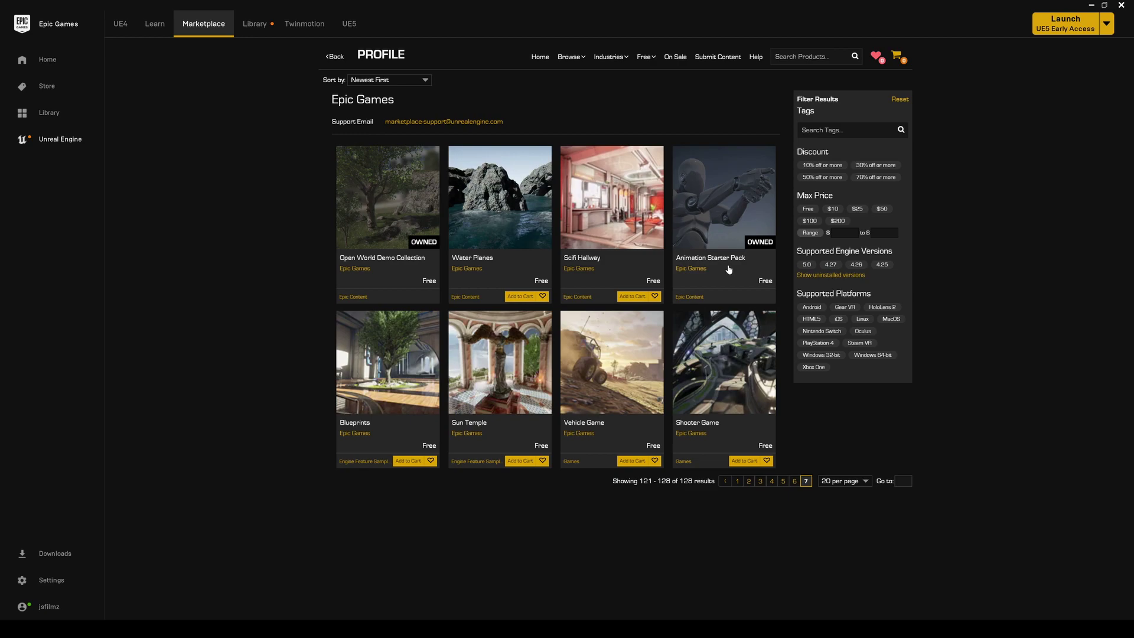
click(739, 206)
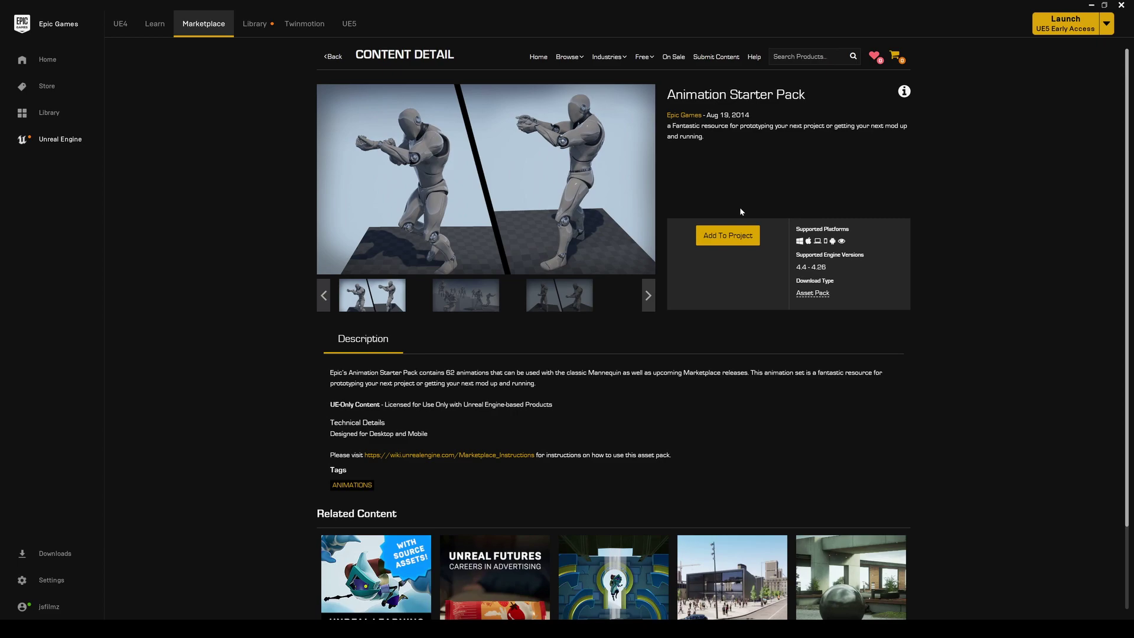
click(722, 239)
text(my)
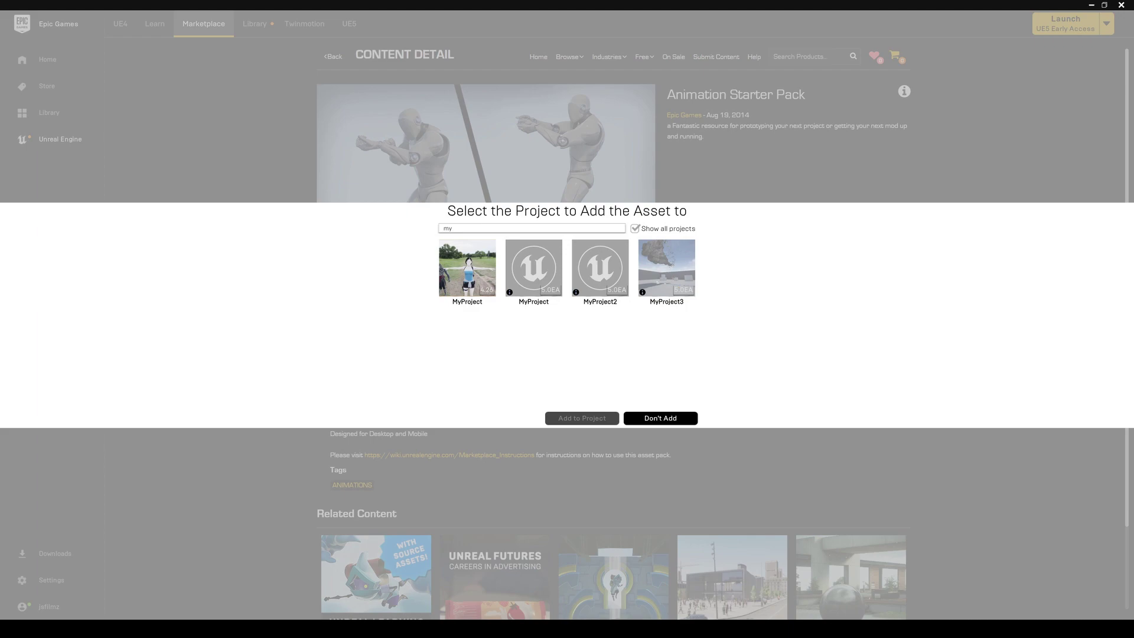
click(602, 270)
click(510, 401)
click(504, 386)
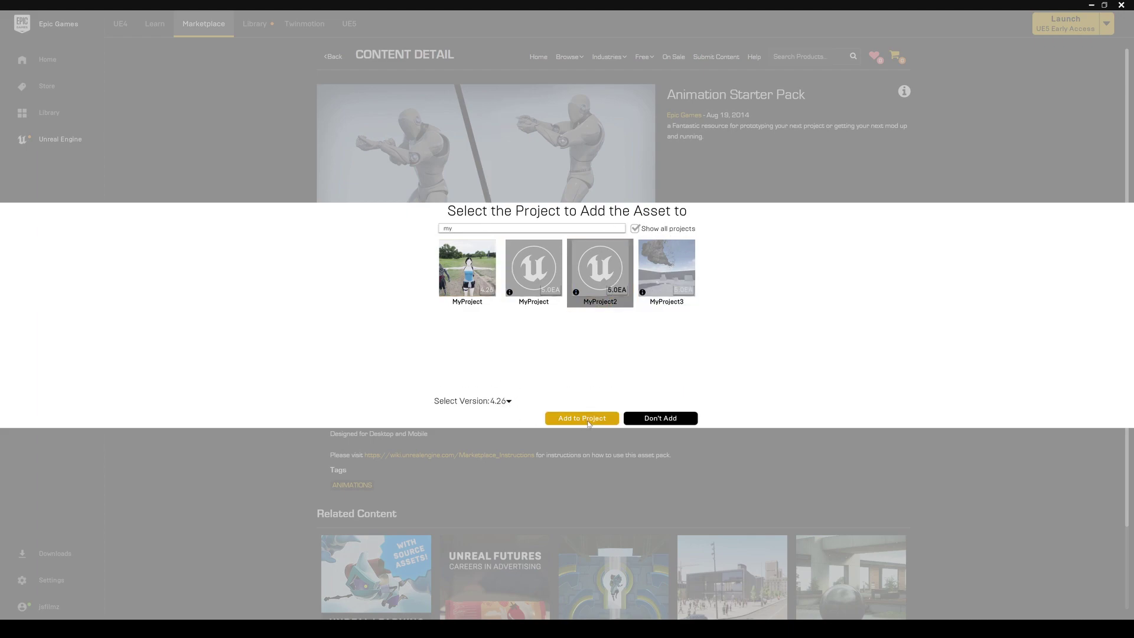
click(586, 419)
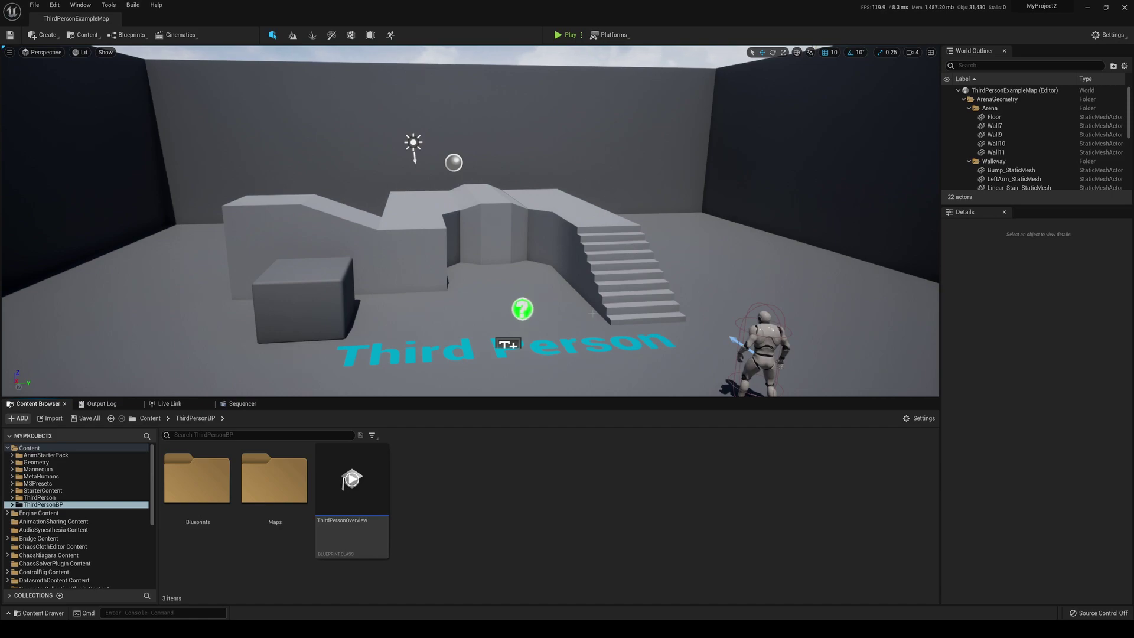
- Place BP_kevin from the MetaHumans/kevin content folder into the level, near the Third Person floor text
click(150, 418)
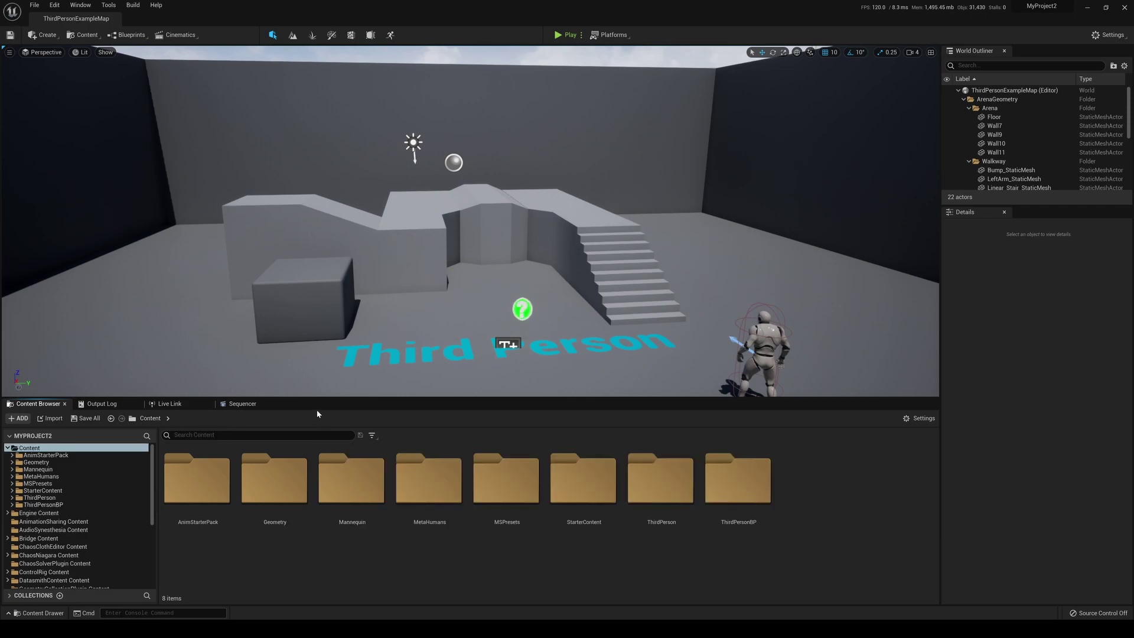
double_click(435, 499)
double_click(258, 484)
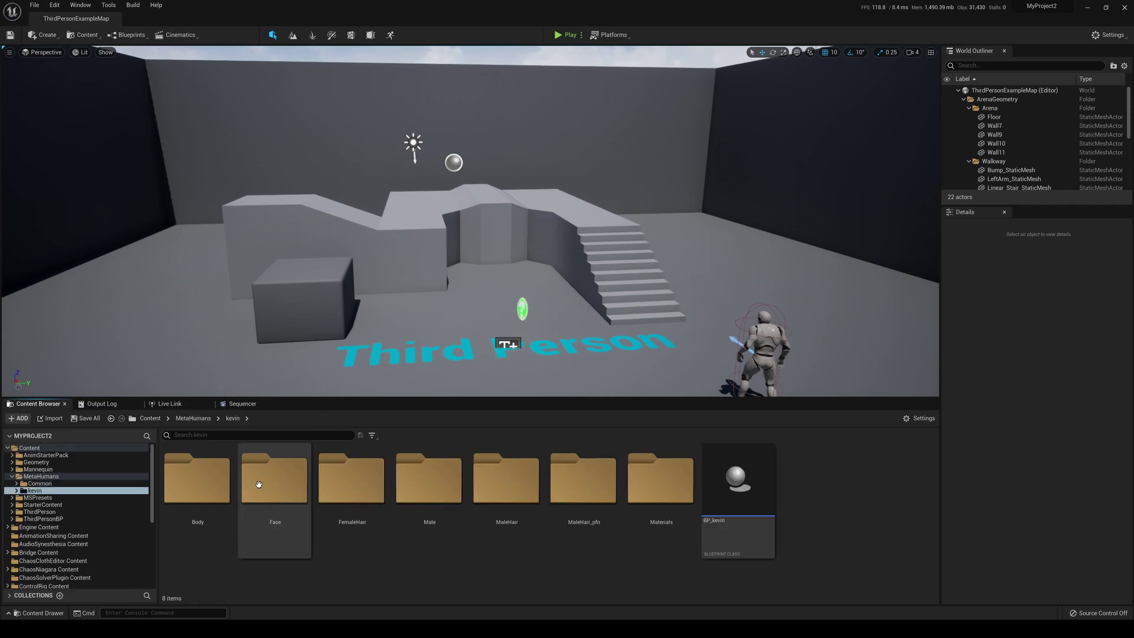
click(738, 479)
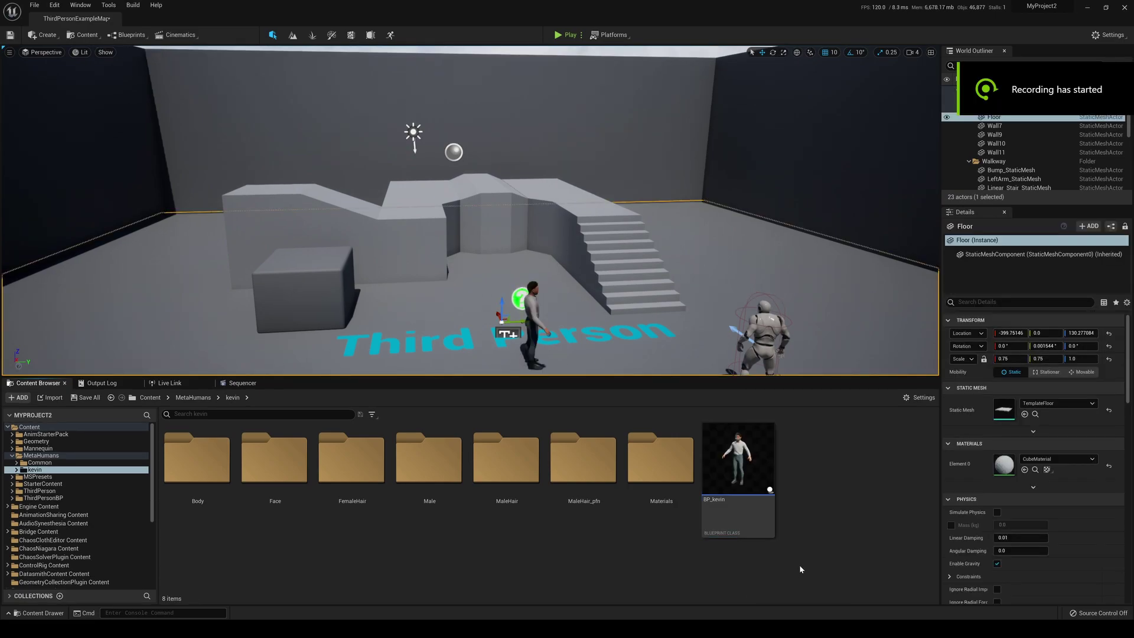
- Open the Aim_Space_Ironsights animation from the AnimStarterPack content folder
click(150, 398)
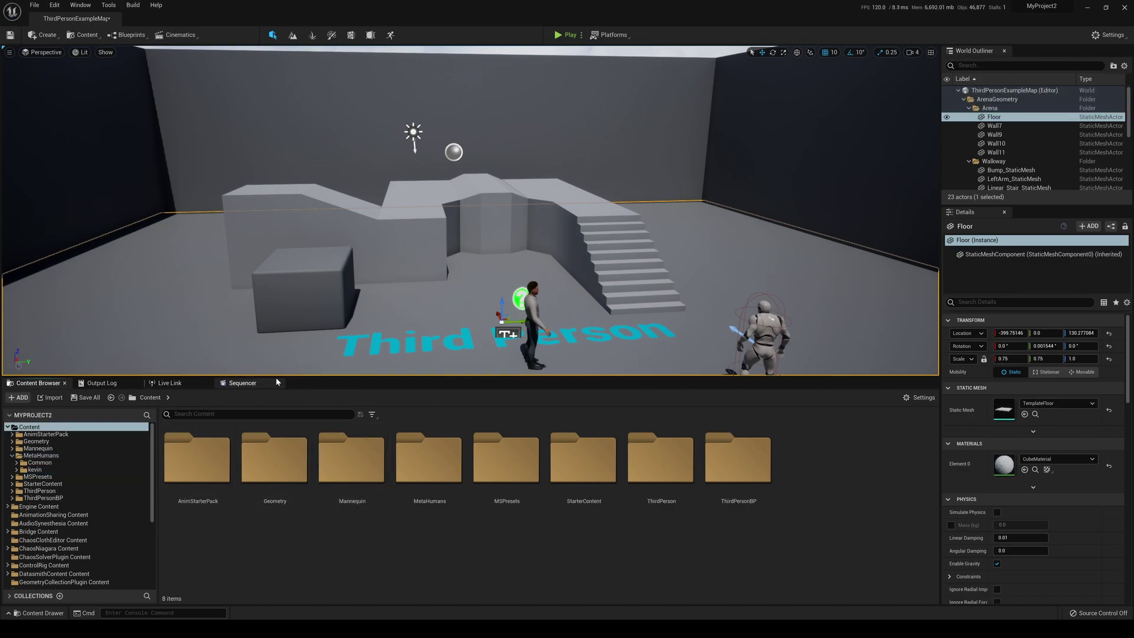
key(ctrl+space)
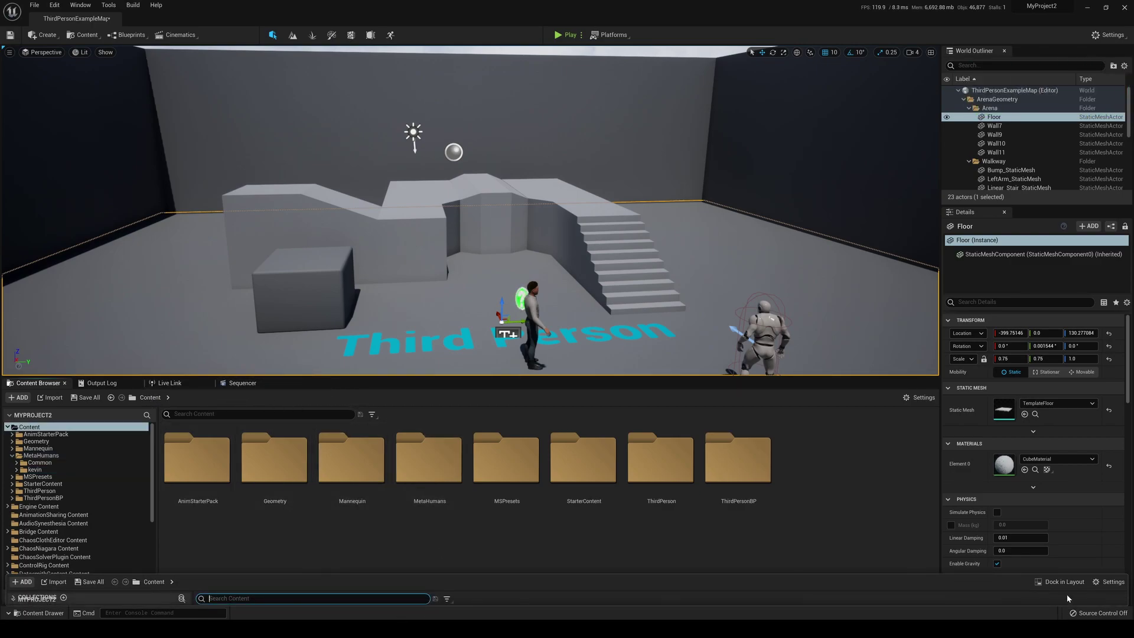
key(ctrl+space)
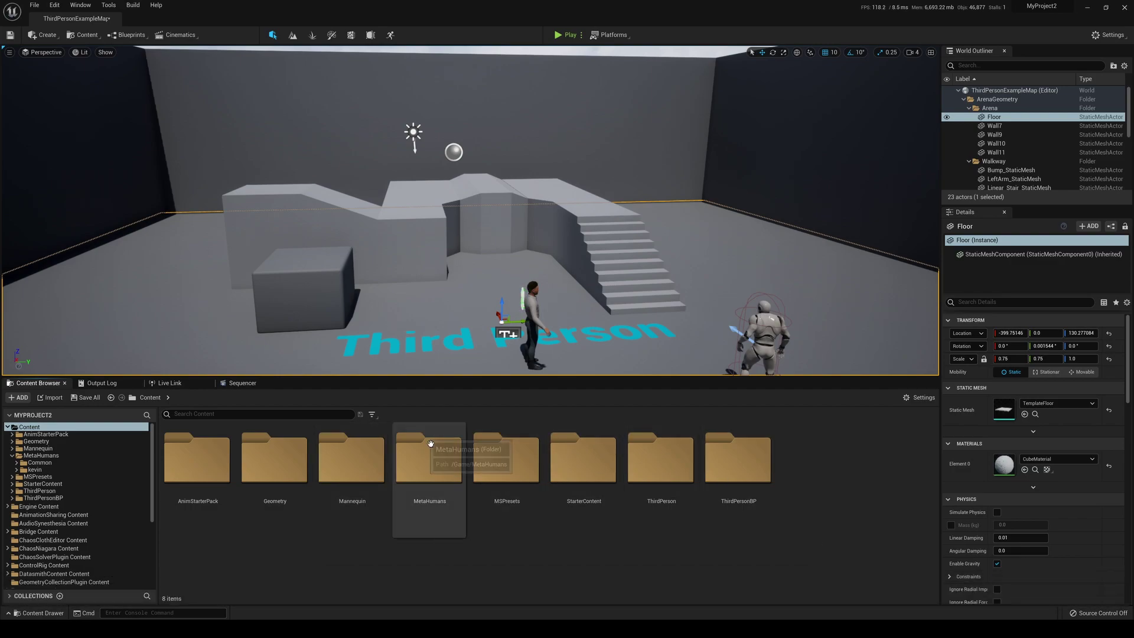
double_click(197, 486)
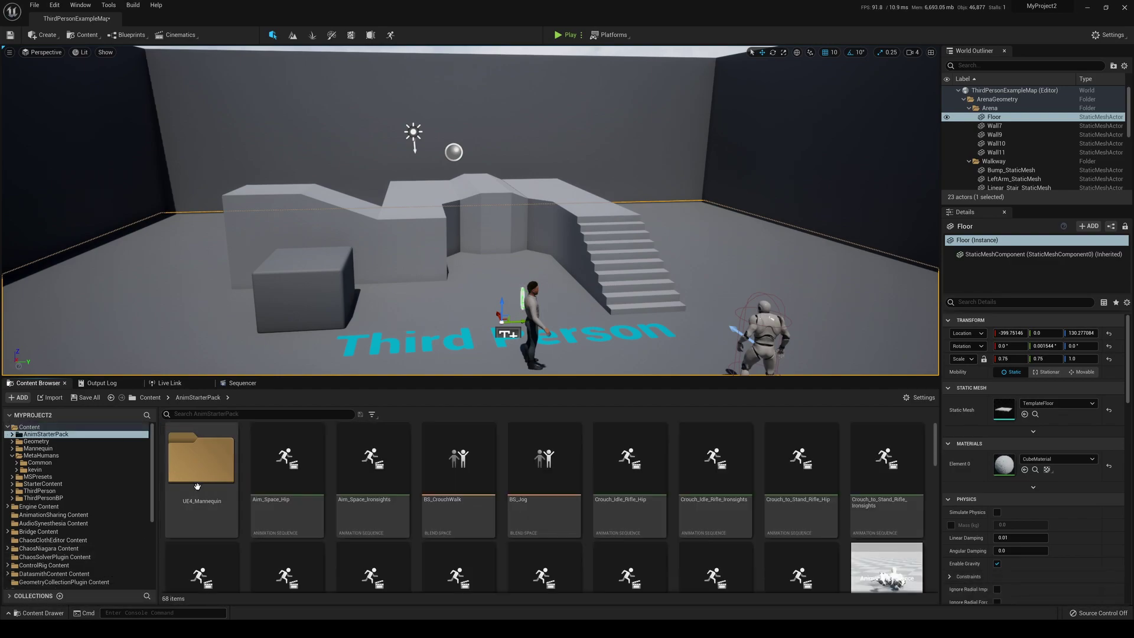
double_click(379, 471)
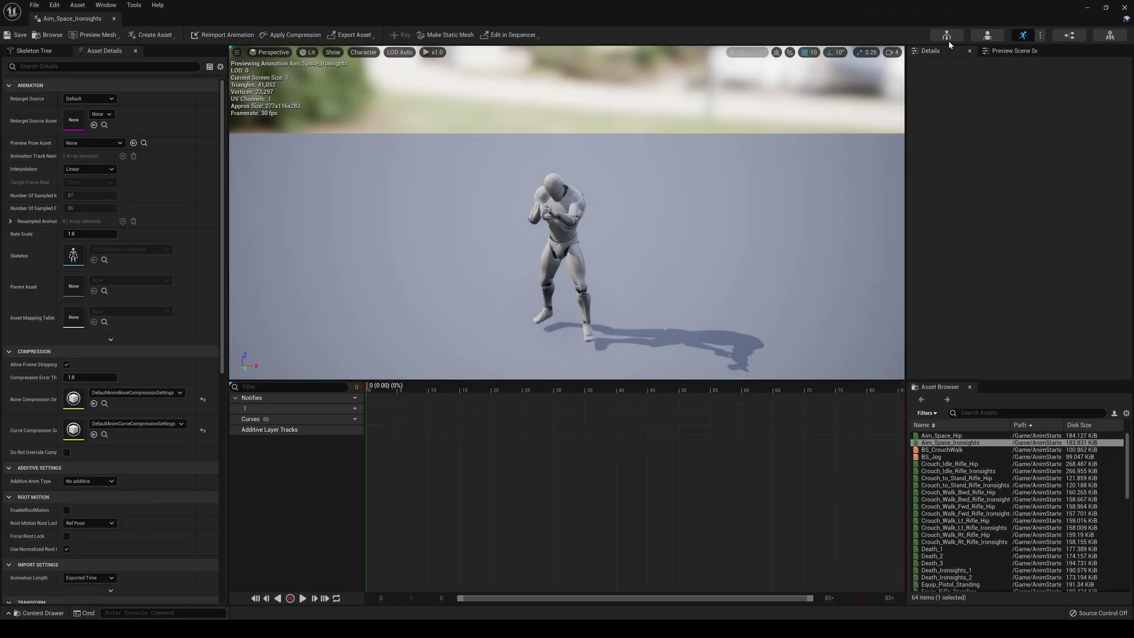
- Open the animation's UE4 mannequin skeleton and set its retargeting rig to Humanoid
click(947, 37)
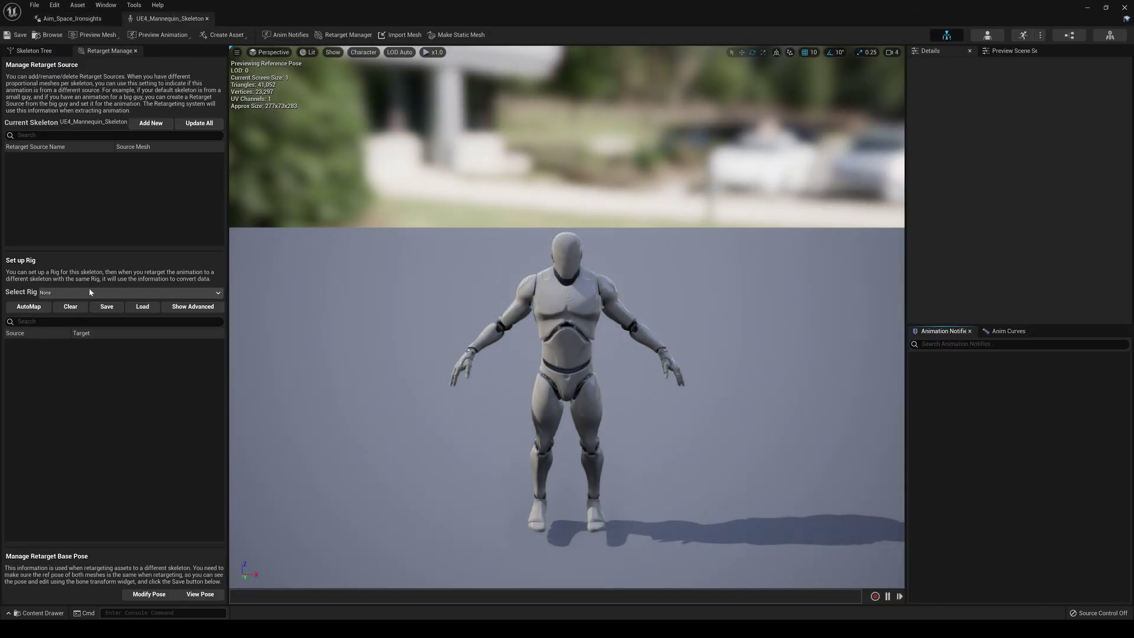
click(57, 292)
click(94, 315)
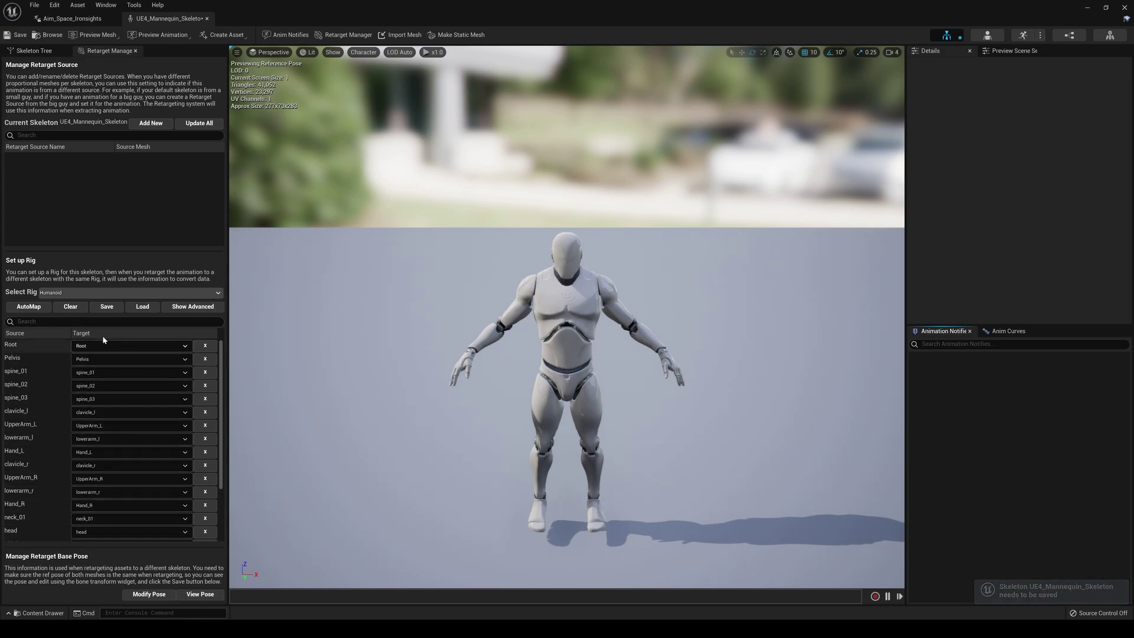
- Show the retargeting options in the mannequin's skeleton tree, check the bones' translation retargeting modes down to the IK bones, and save the skeleton
click(34, 52)
click(214, 64)
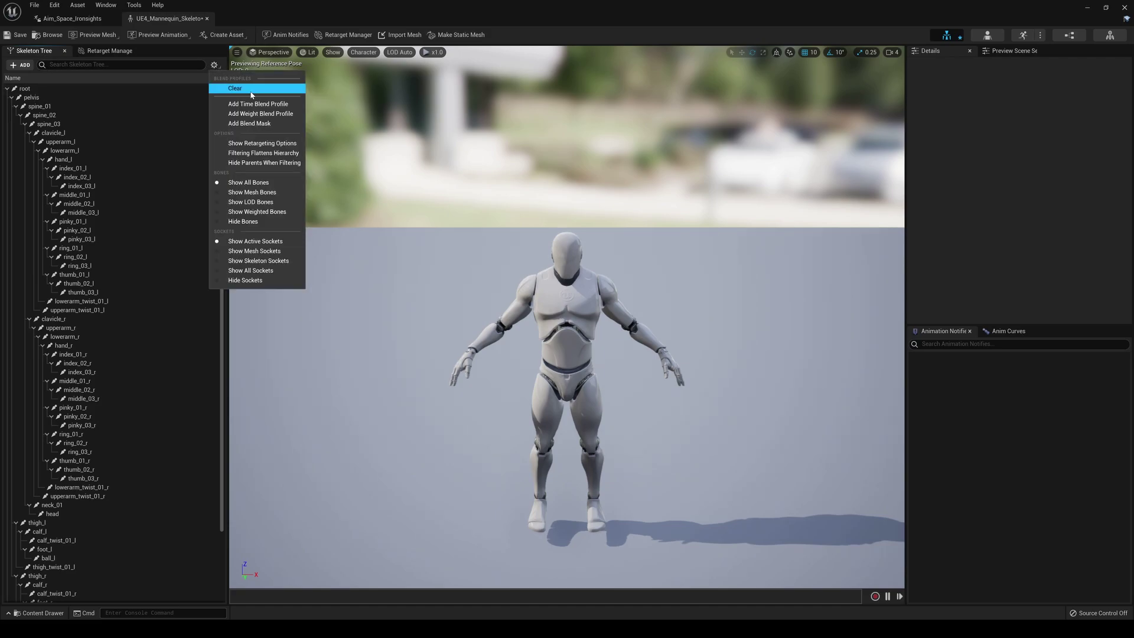
click(263, 143)
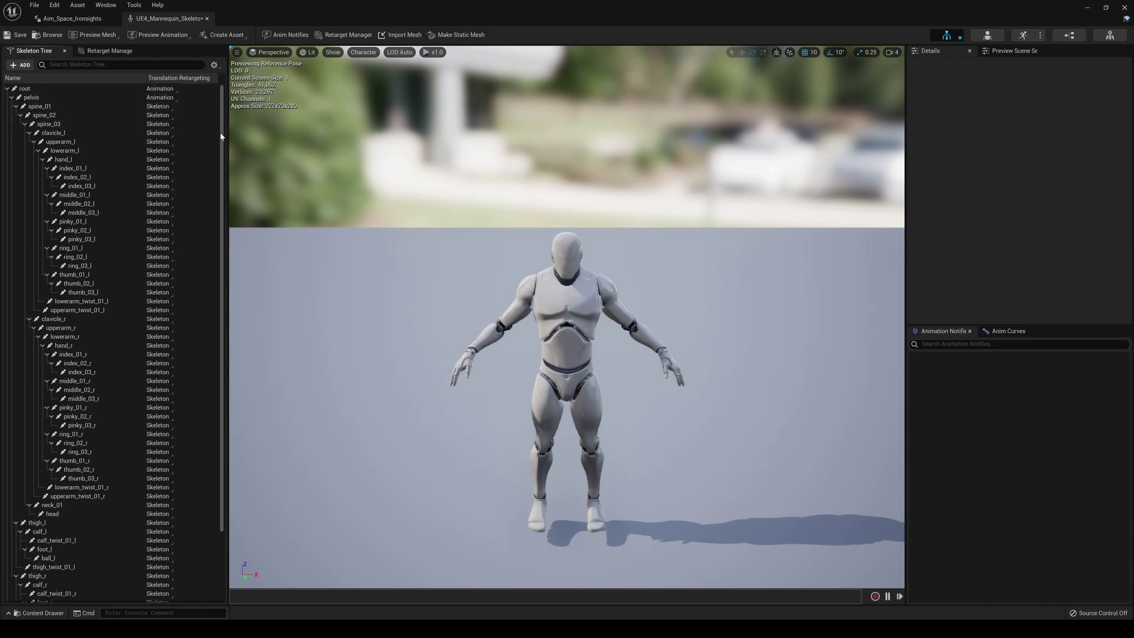
drag(222, 112, 223, 281)
click(39, 544)
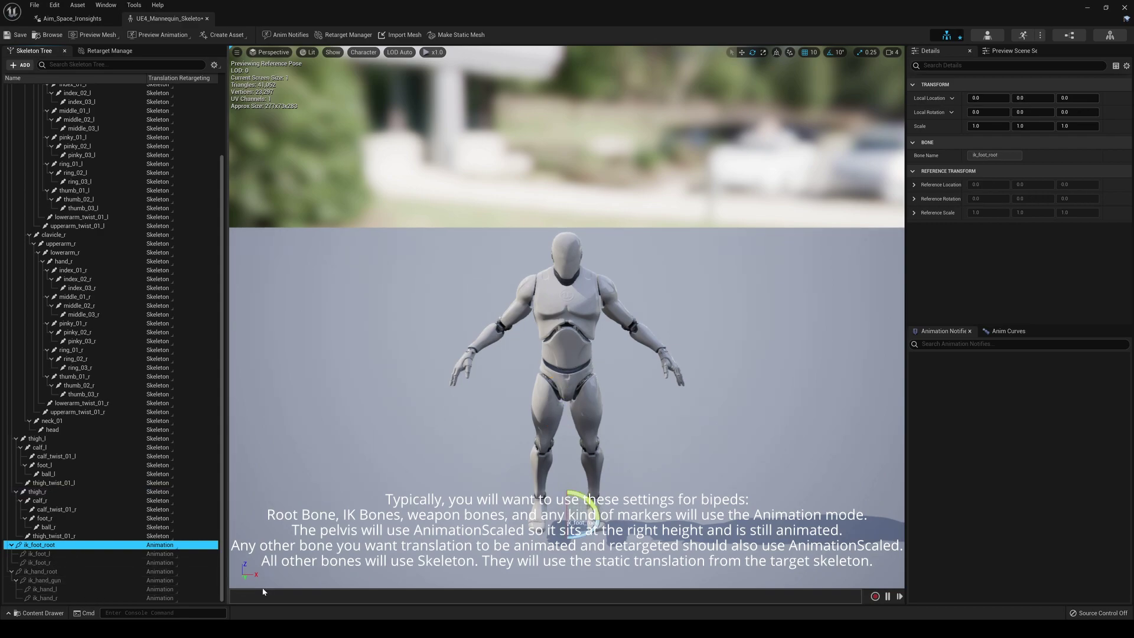
scroll(220, 572, up, 5)
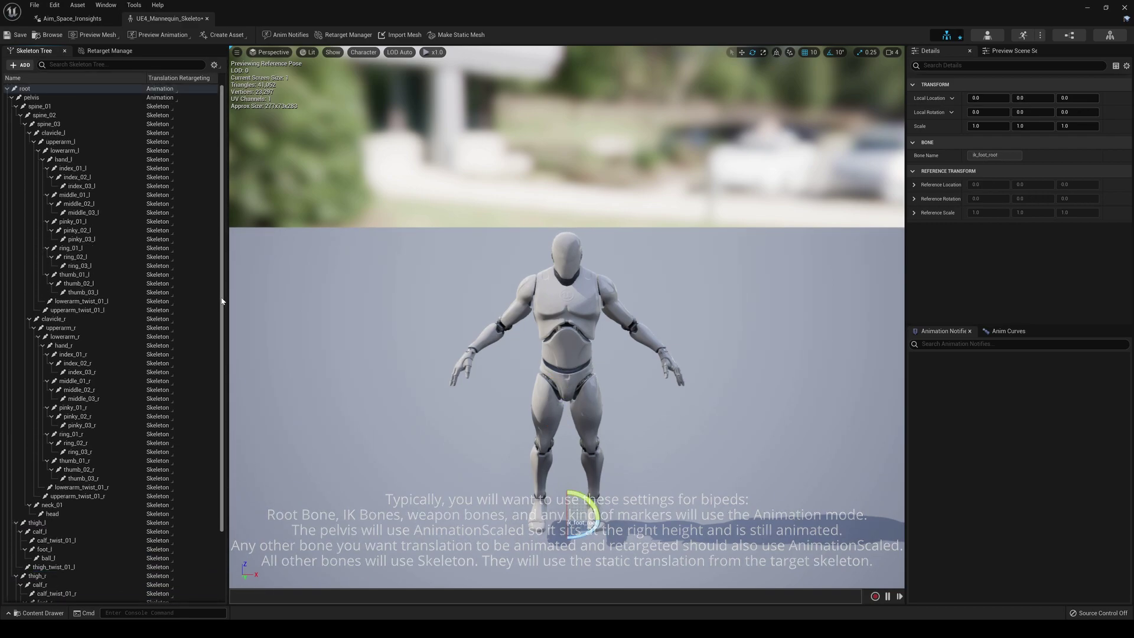
click(16, 35)
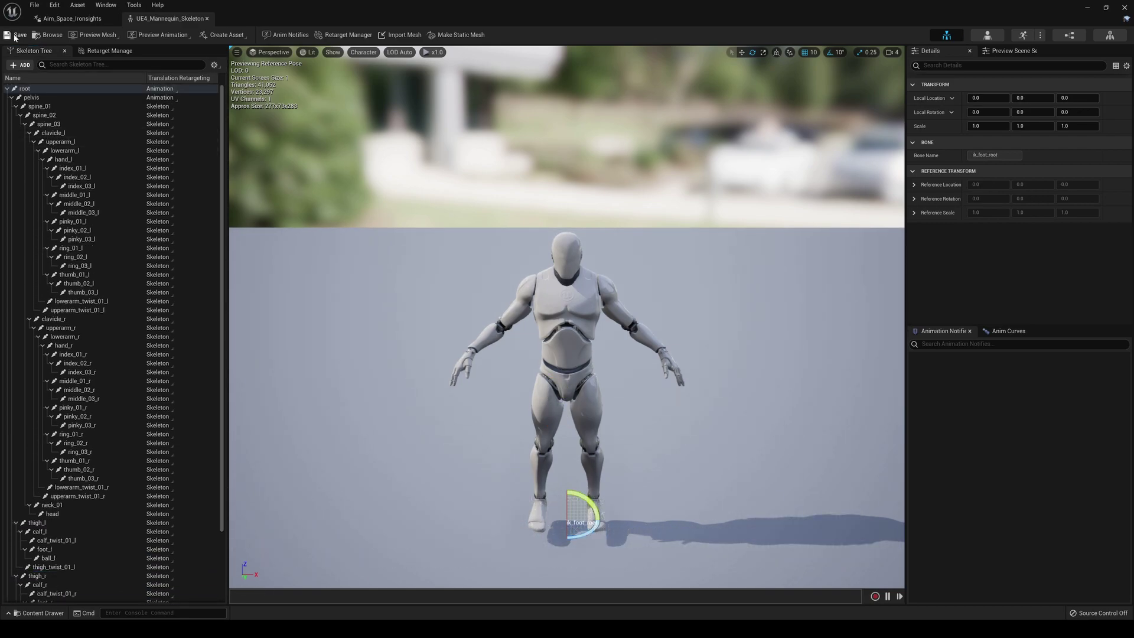
- Open the m_med_nrw_body skeletal mesh from BP_kevin's Body component in the level, and open its metahuman_base_skel skeleton
click(1086, 8)
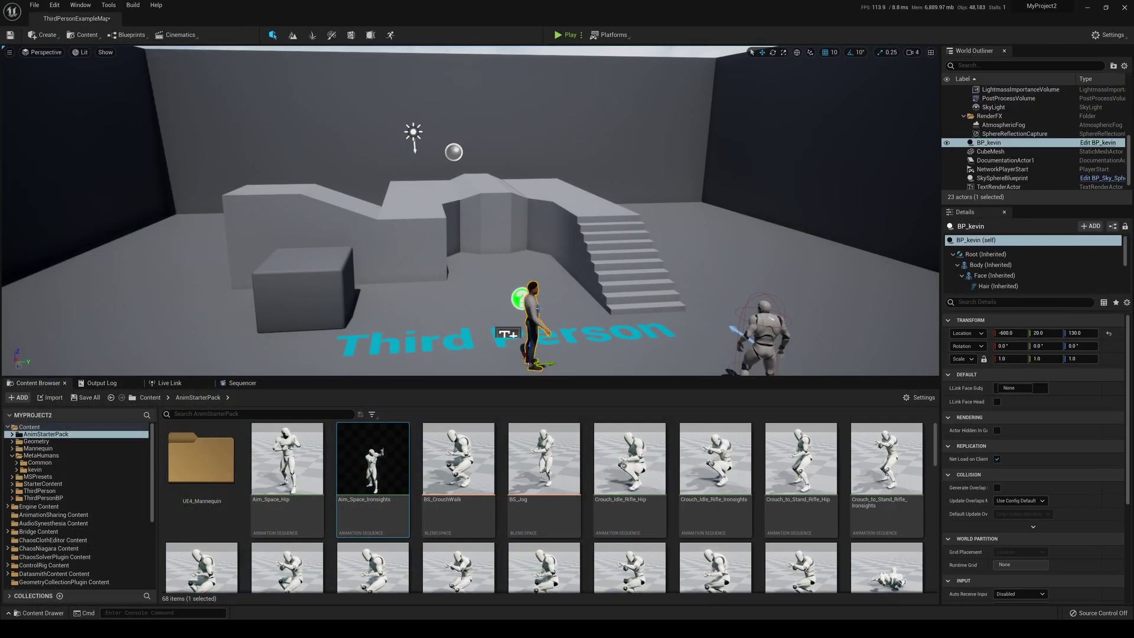
click(531, 319)
click(1004, 265)
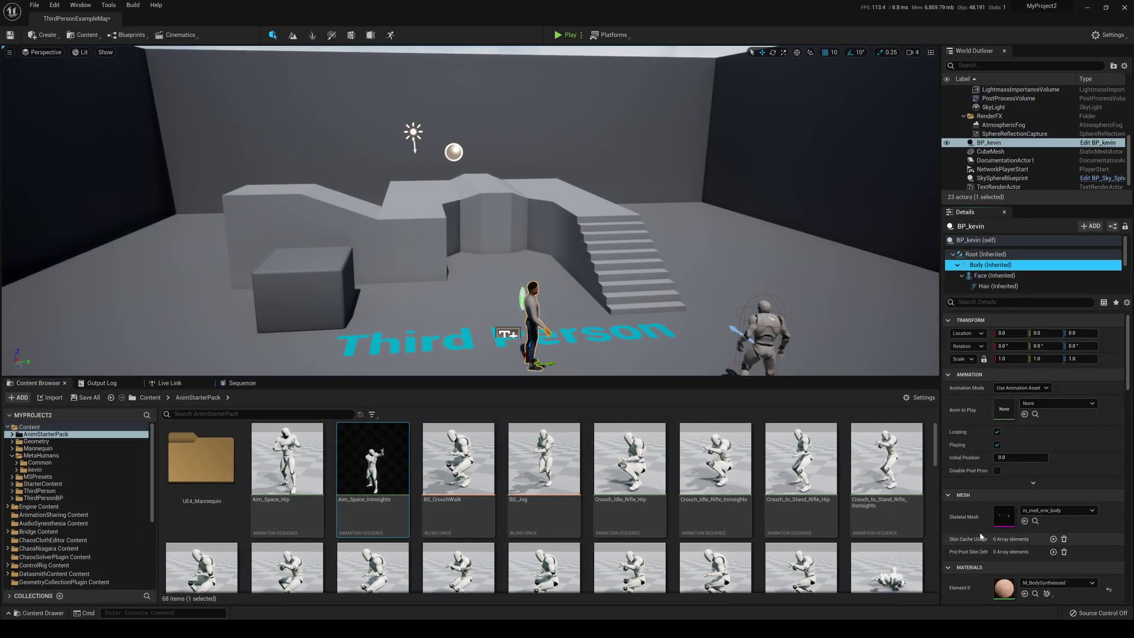
double_click(1004, 514)
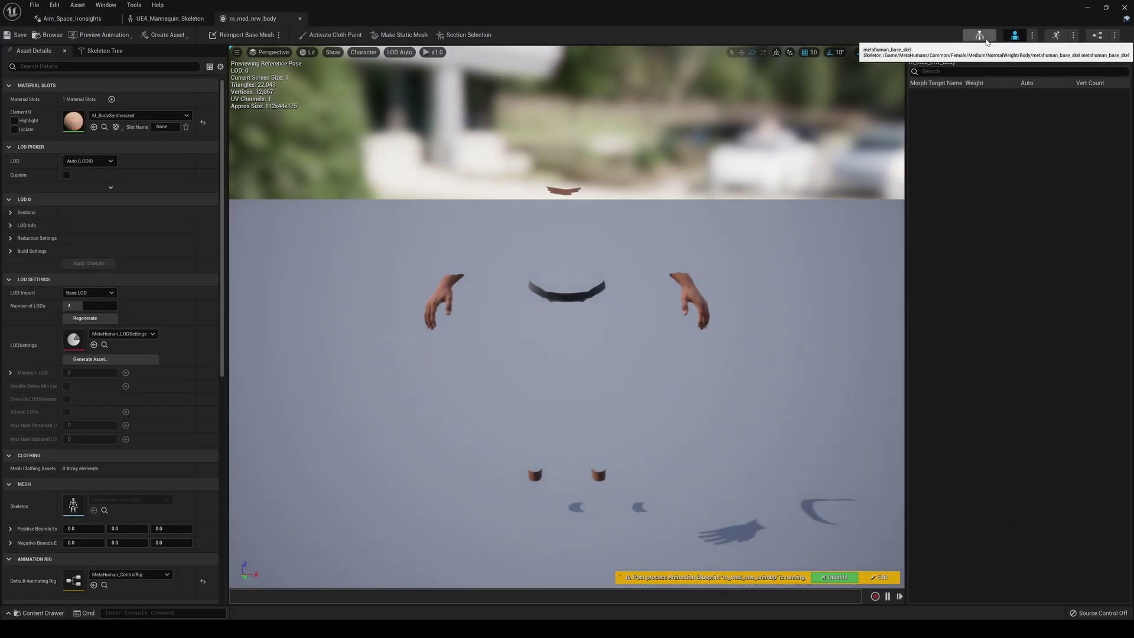
click(980, 36)
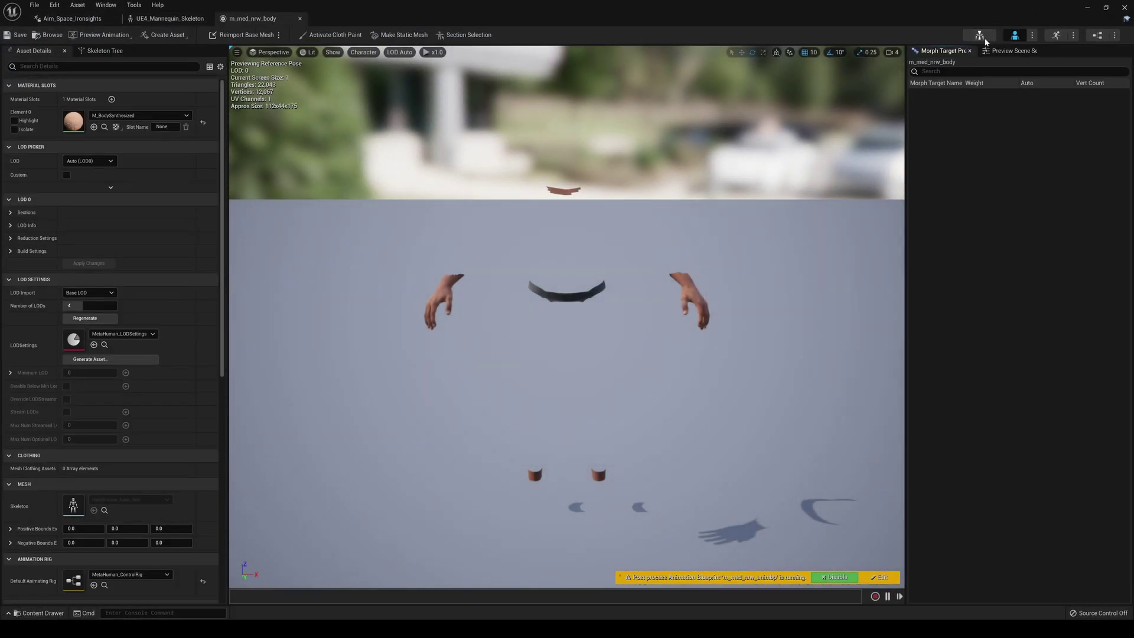
- Display the full bone hierarchy of the MetaHuman skeleton and set its retargeting rig to Humanoid
click(363, 52)
mouse_move(377, 96)
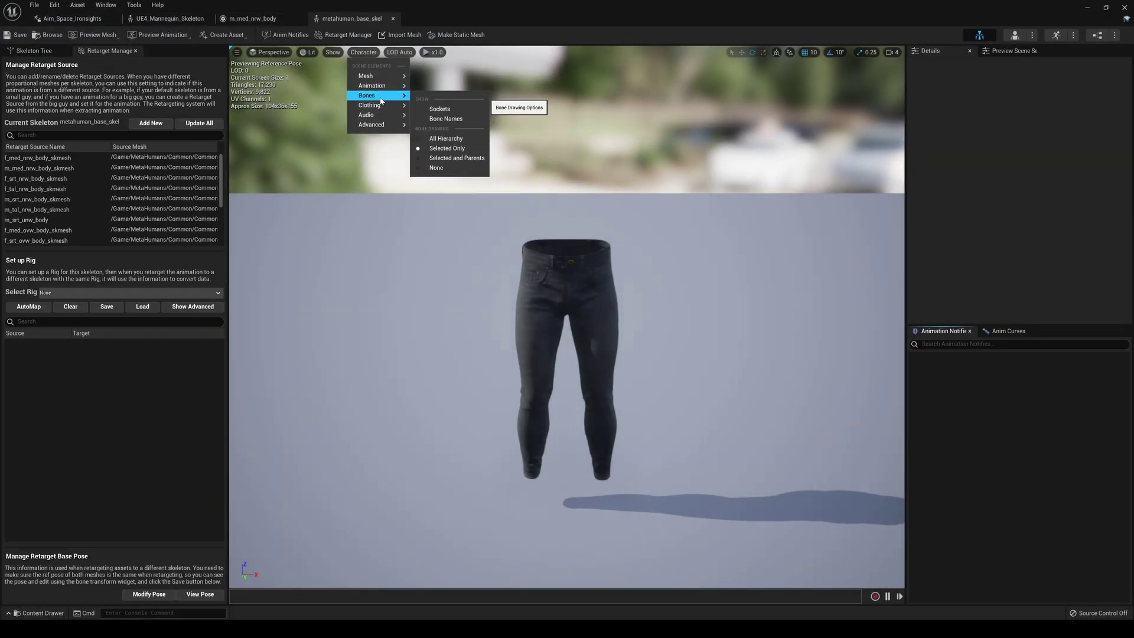
click(446, 138)
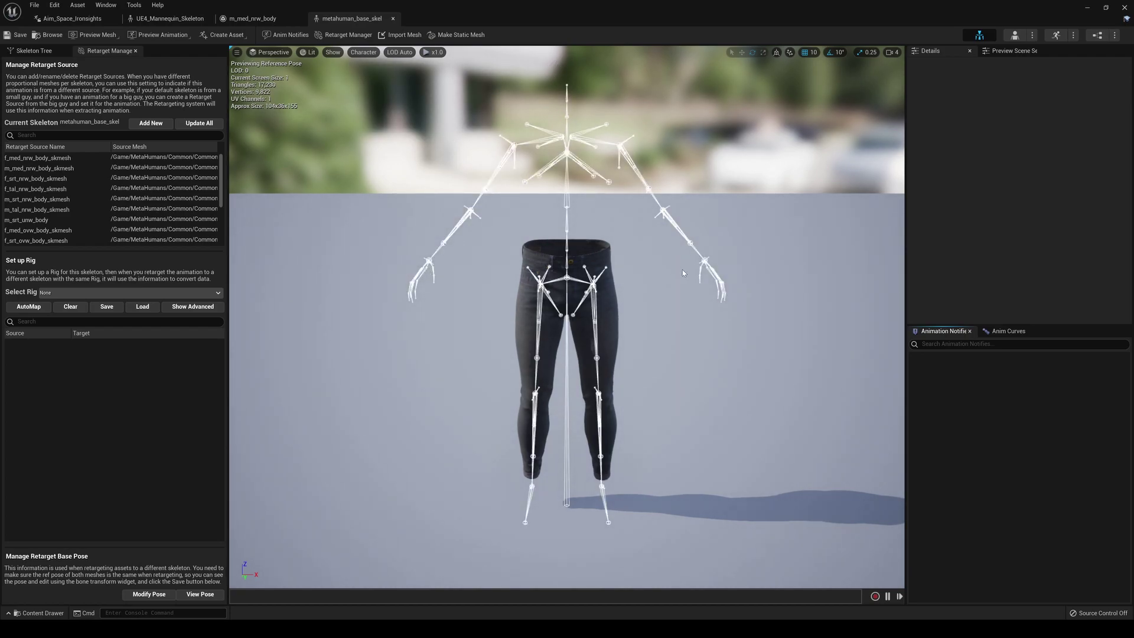
click(71, 292)
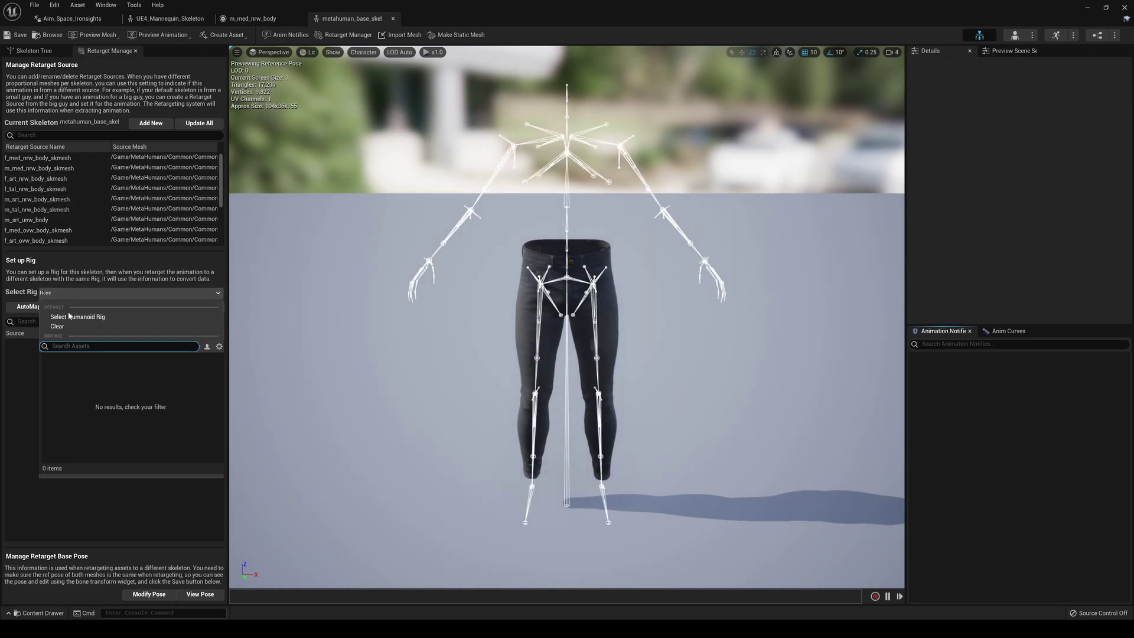
click(69, 316)
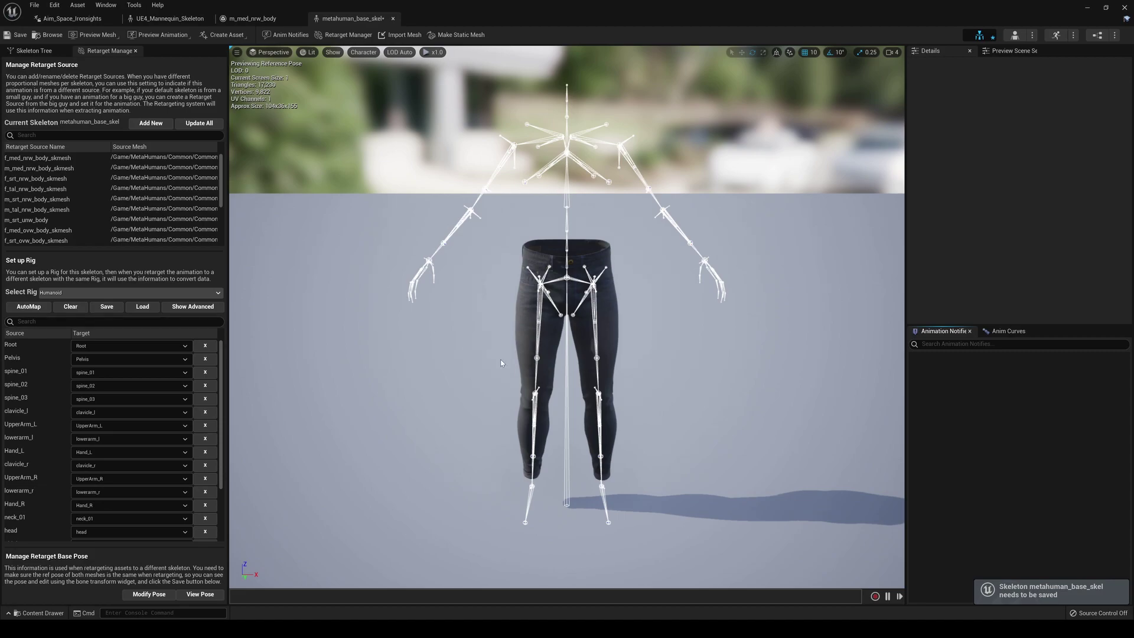
- Map the rig's spine_01, spine_02 and spine_03 to the bones spine_02, spine_03 and spine_04
click(108, 373)
click(100, 418)
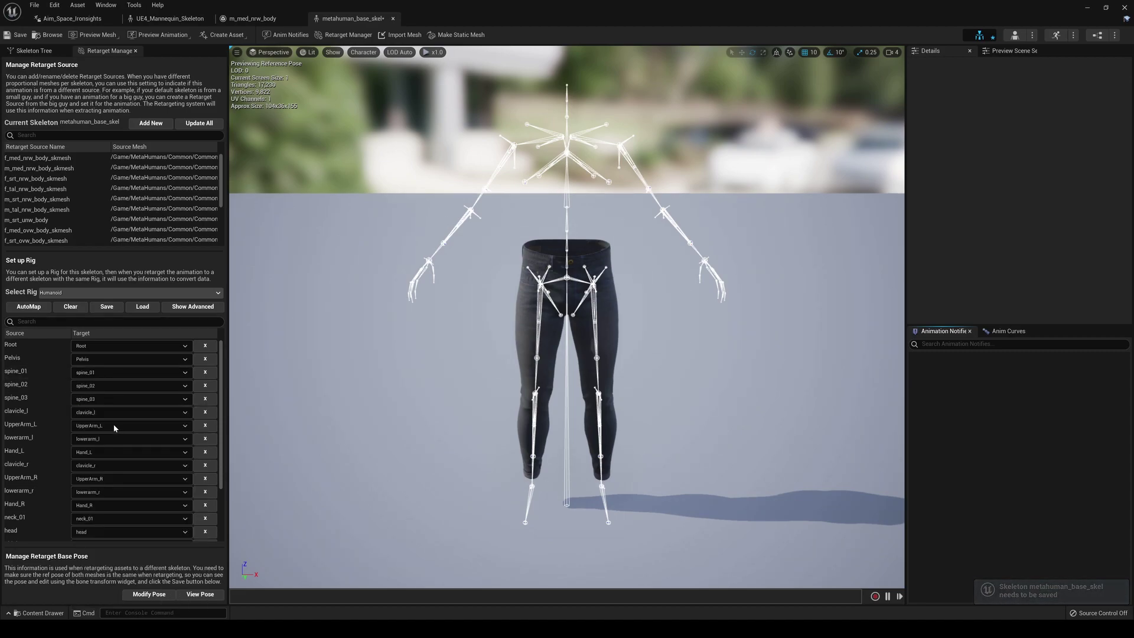
click(100, 387)
click(111, 200)
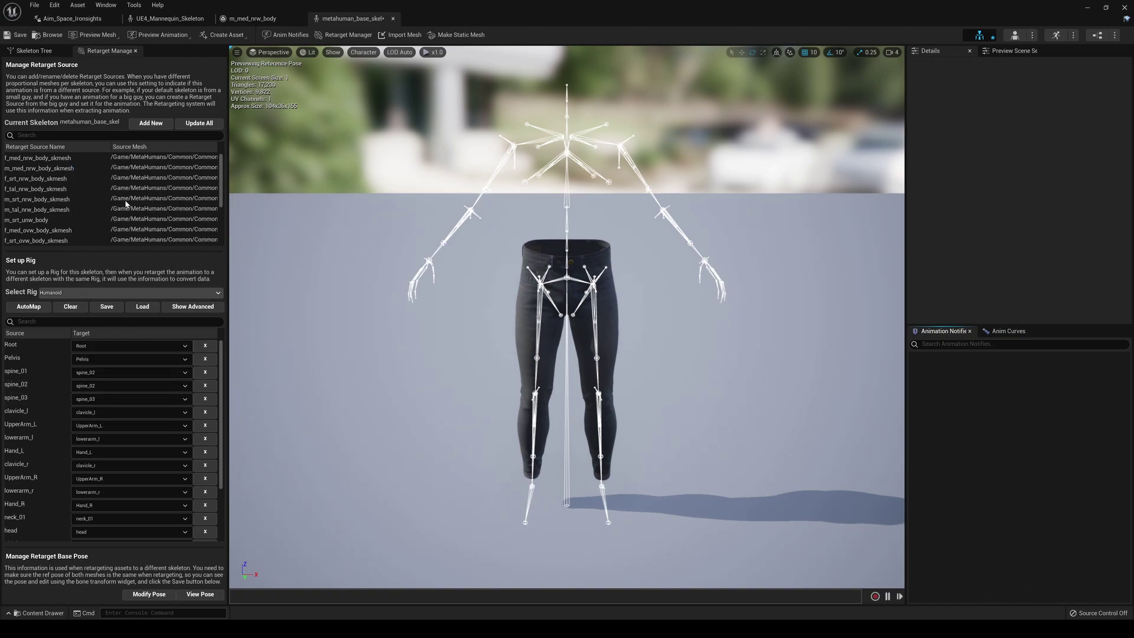
click(83, 400)
click(114, 221)
- Display the bone names on the MetaHuman skeleton to check the spine bones, and hide them again
click(363, 52)
mouse_move(384, 94)
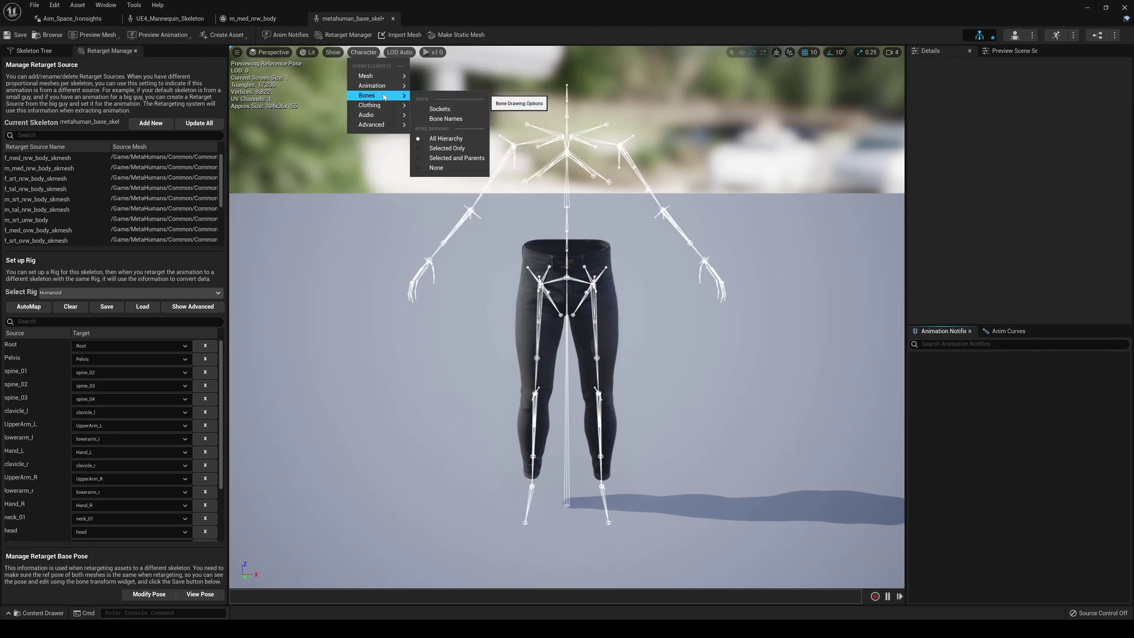
click(454, 120)
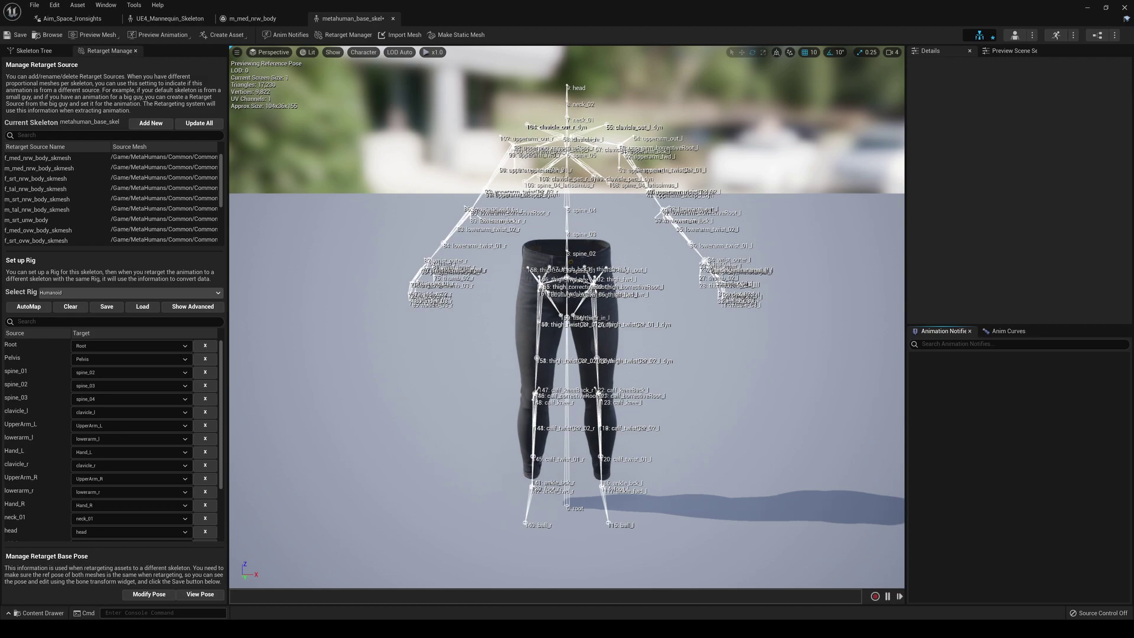
click(363, 52)
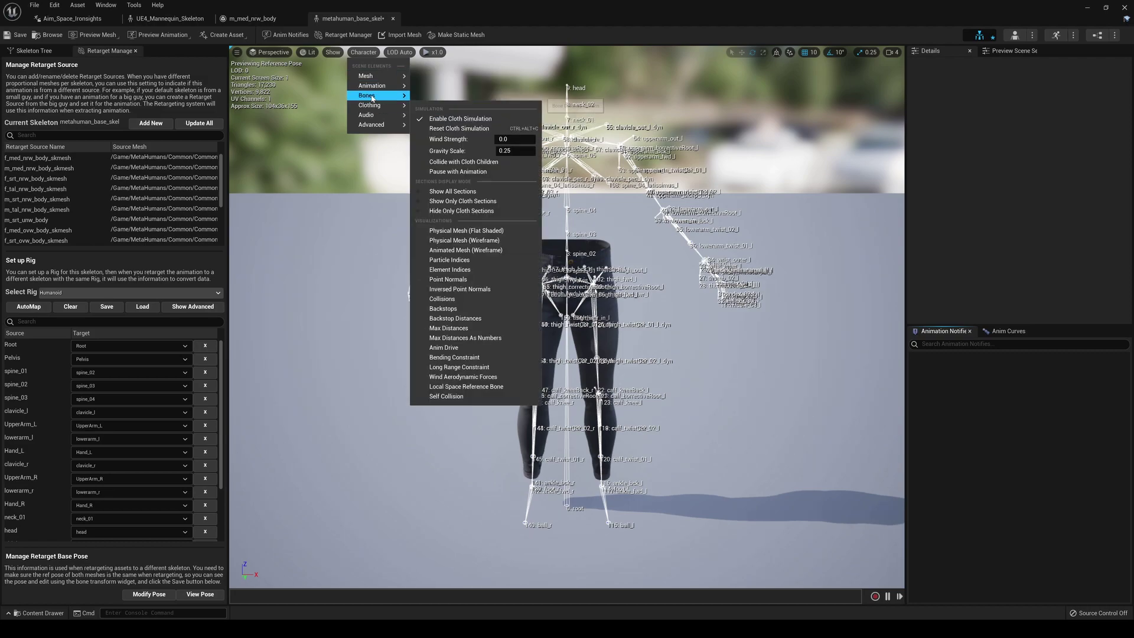
mouse_move(378, 95)
click(446, 117)
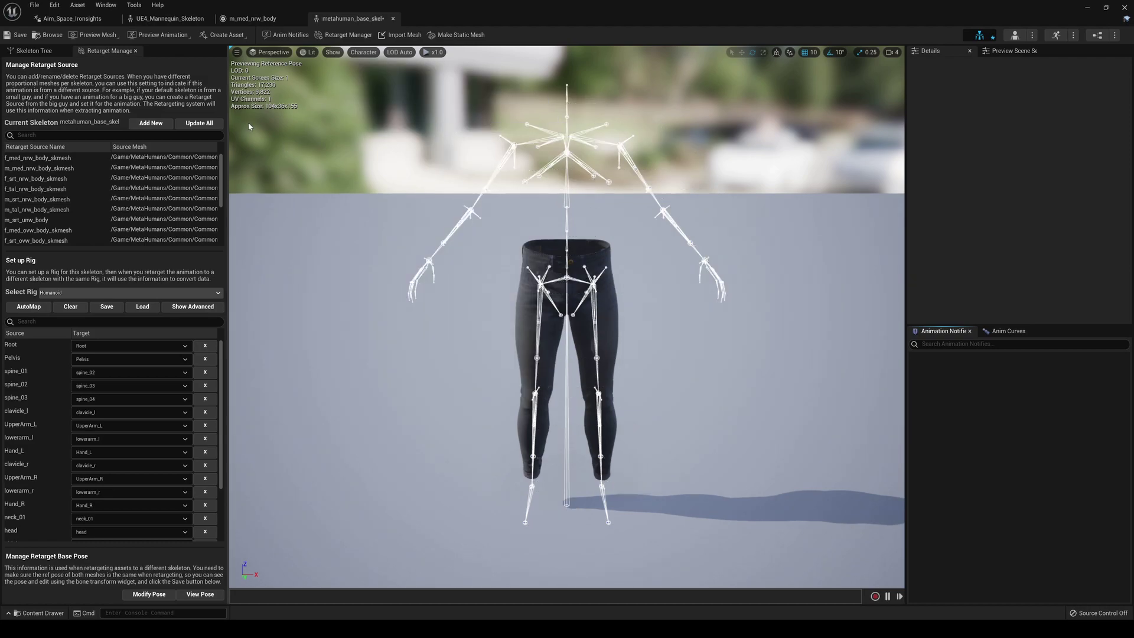
- Show the retargeting options in the MetaHuman's skeleton tree and set the pelvis bone's translation retargeting to Animation
click(33, 51)
click(213, 65)
click(254, 145)
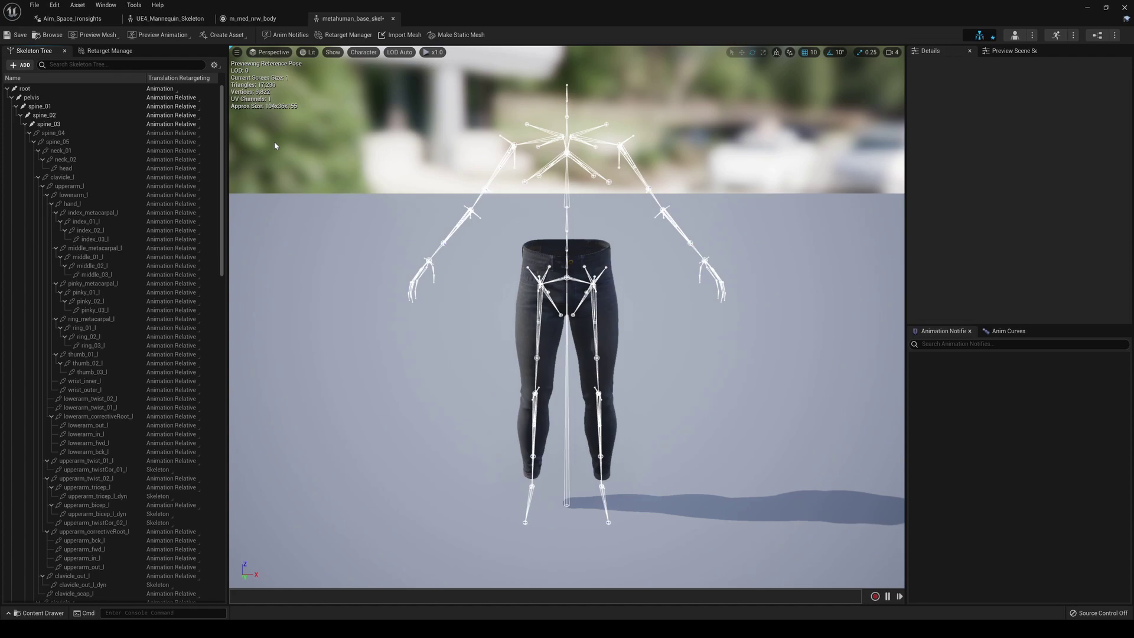
click(171, 97)
click(171, 97)
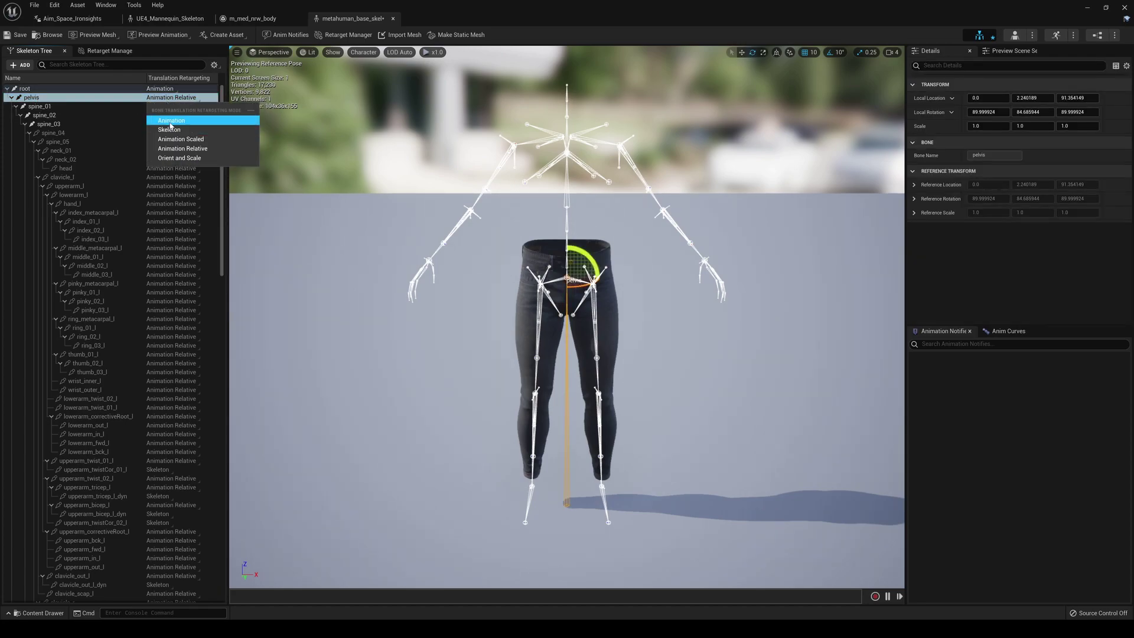
click(171, 120)
- Recursively set the translation retargeting of all bones from spine_01 down to Skeleton, and save the skeleton
click(88, 106)
click(218, 383)
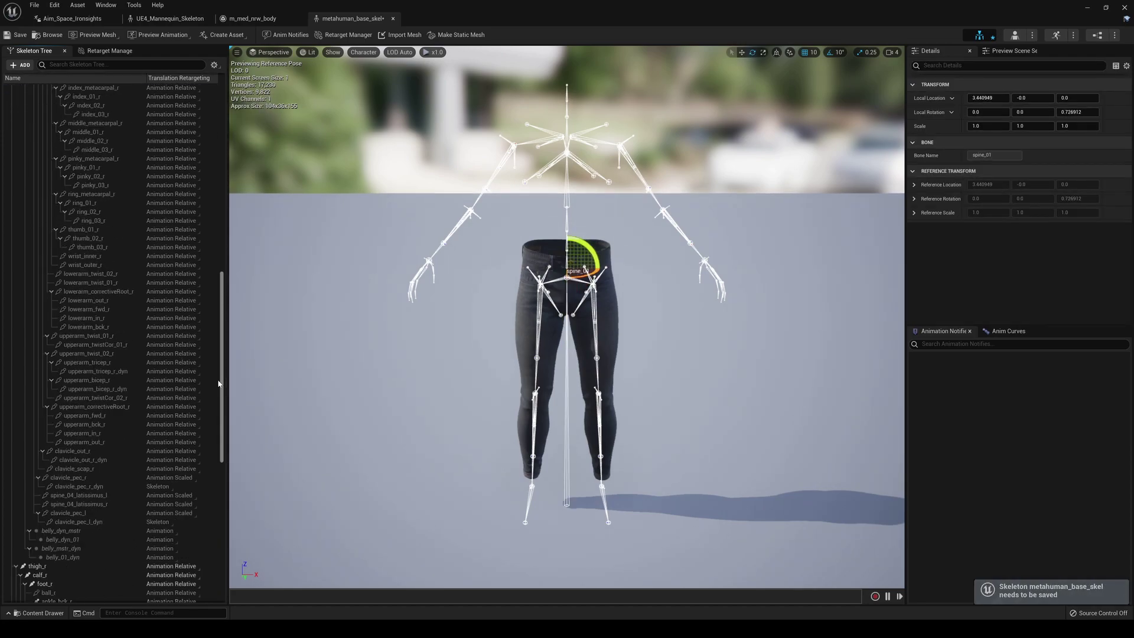
drag(218, 383, 218, 525)
shift+click(59, 597)
right_click(119, 535)
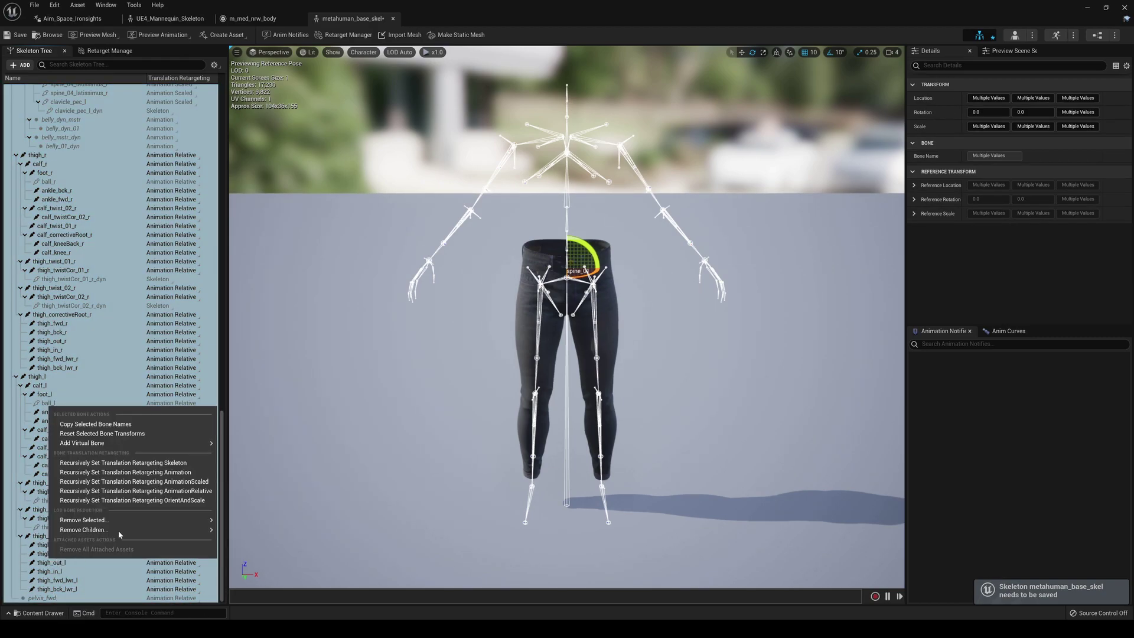
click(132, 464)
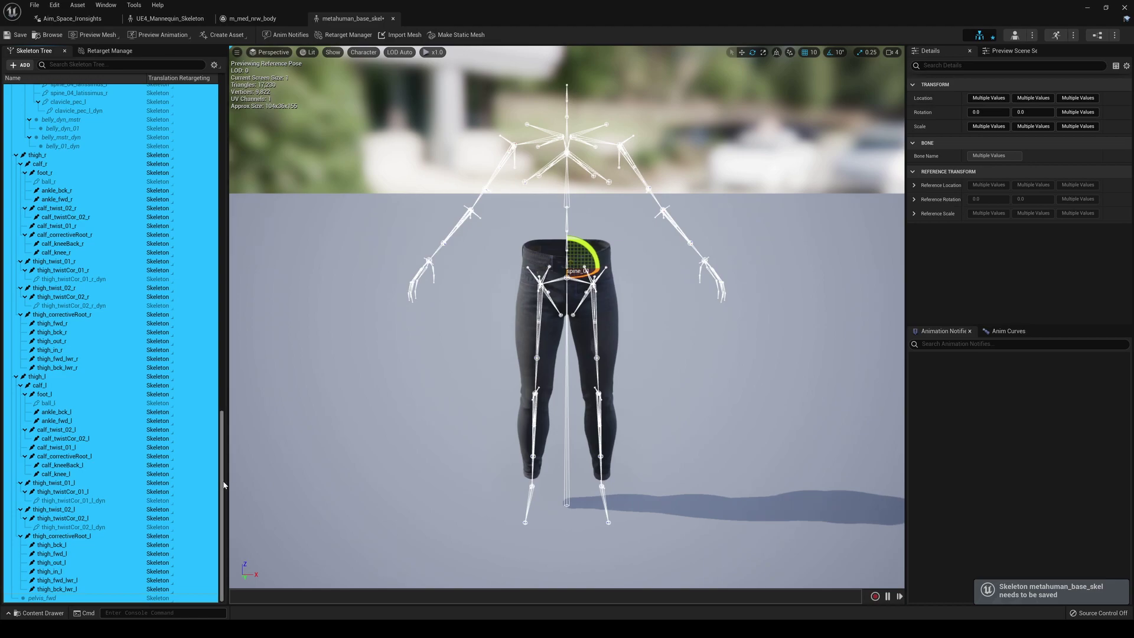
drag(224, 484, 233, 166)
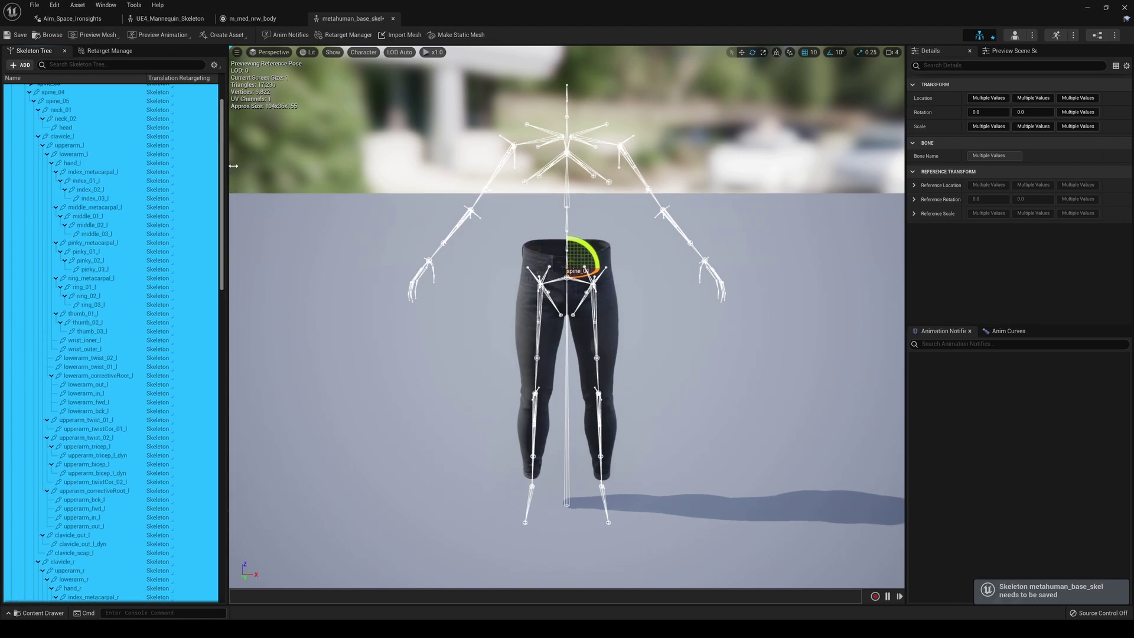
- Compare the UE4 mannequin skeleton's reference pose with that of the MetaHuman skeleton
click(110, 51)
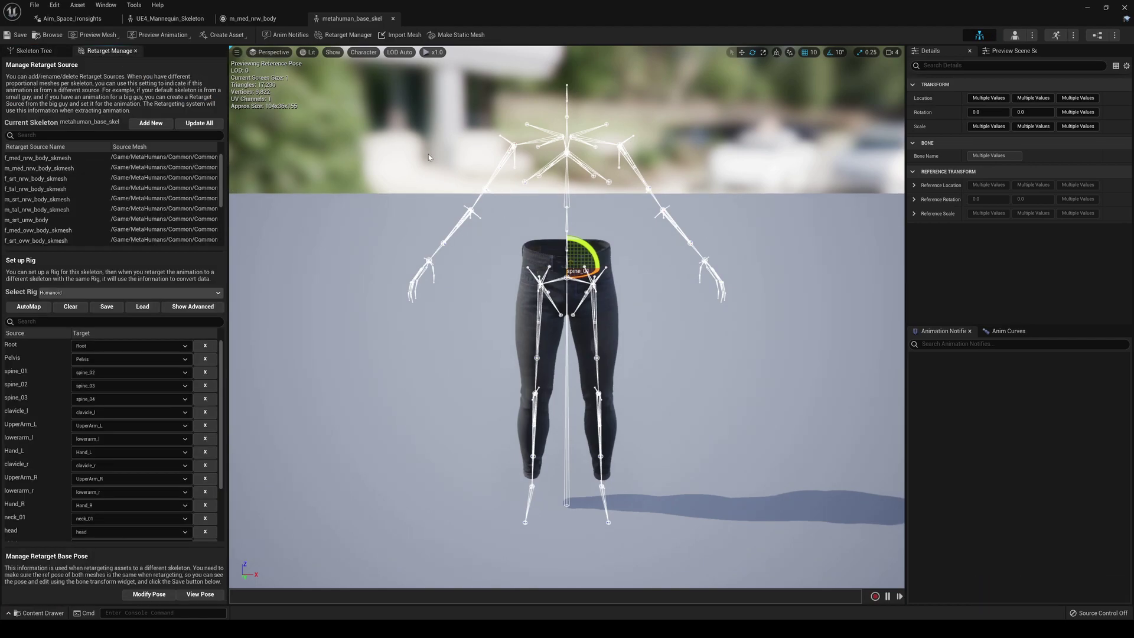
click(173, 19)
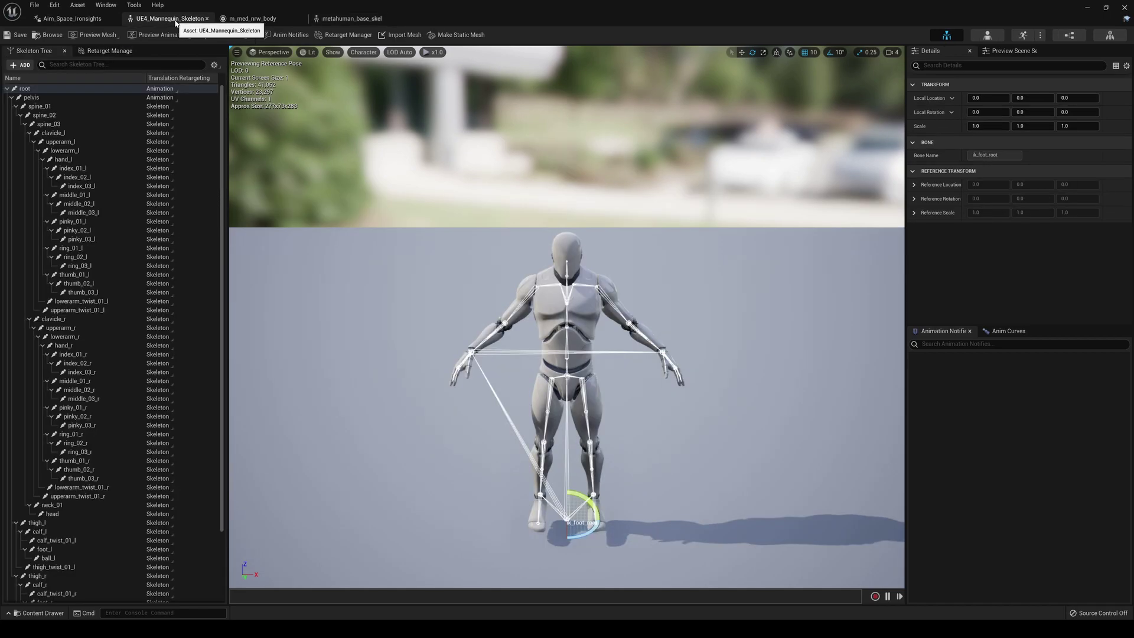
click(351, 18)
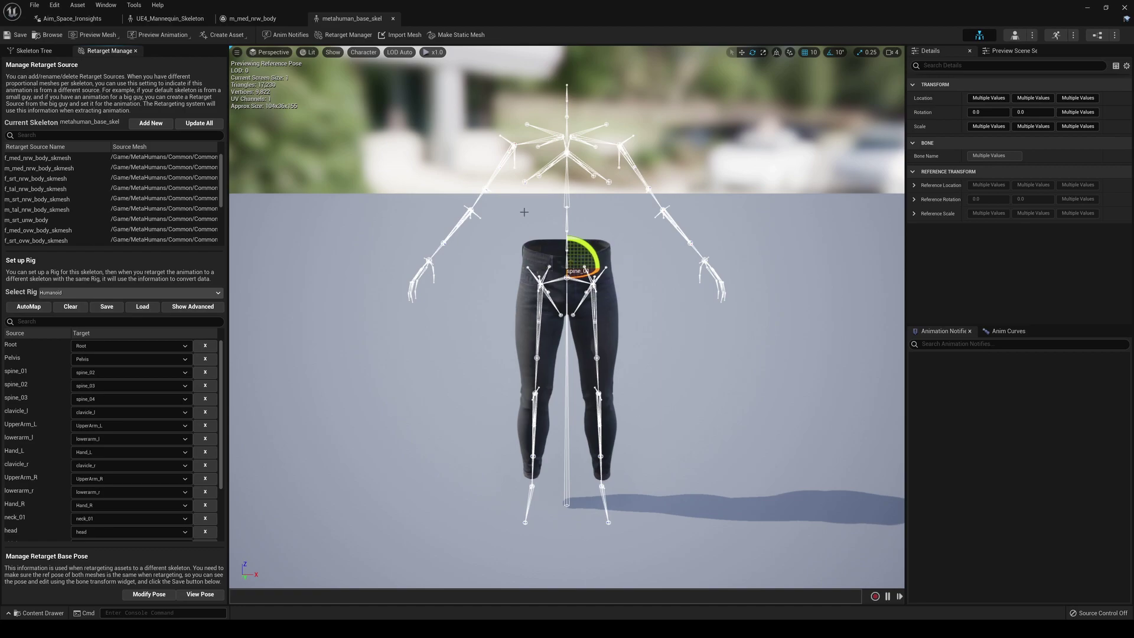
click(329, 466)
- Import m_med_nrw_retarget_pose as the MetaHuman skeleton's retarget base pose and use the current pose as base pose
click(149, 594)
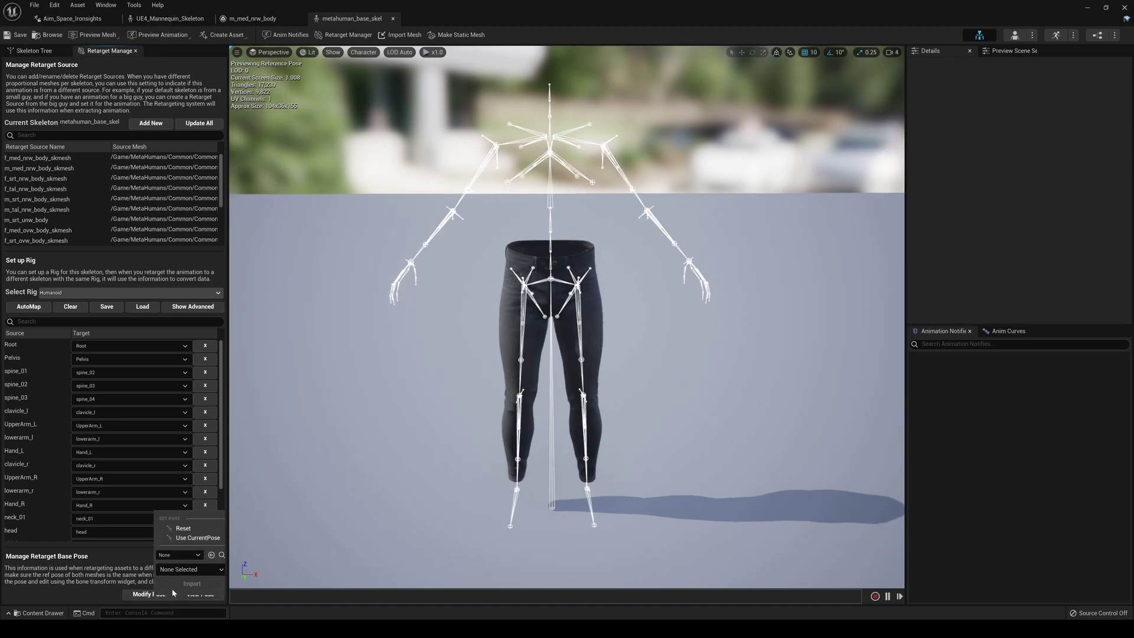
click(172, 555)
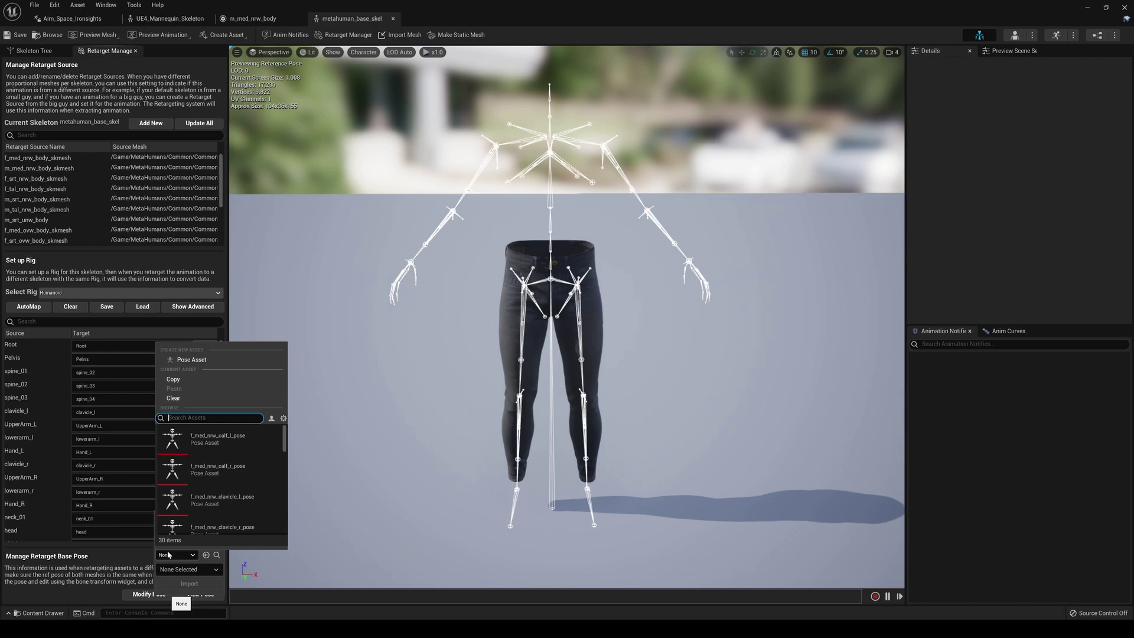
text(retarget)
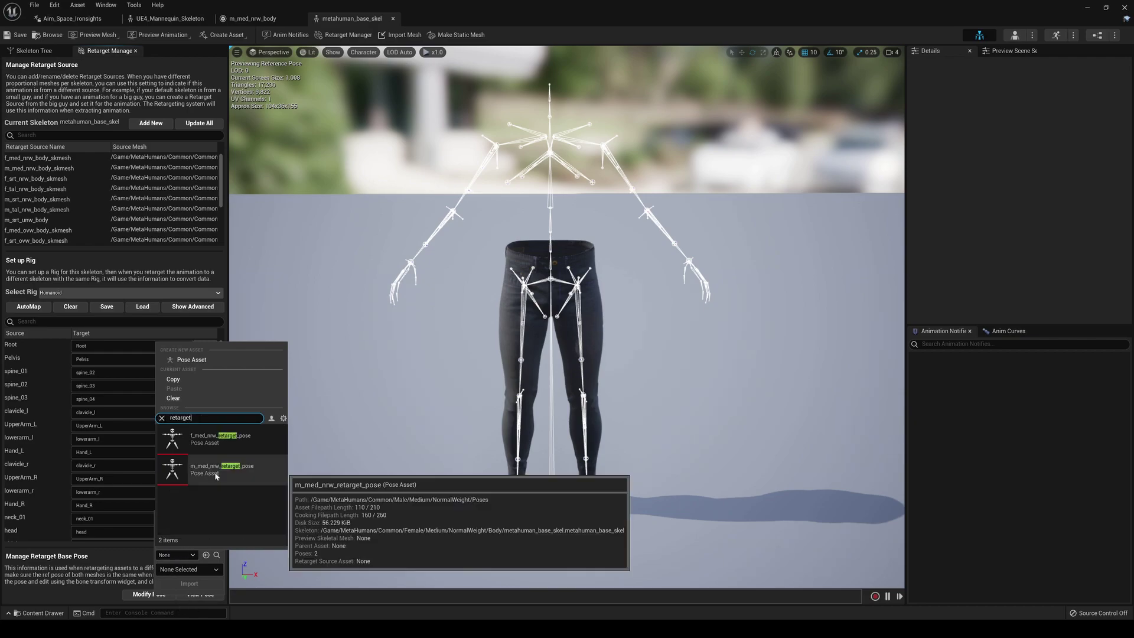
click(227, 475)
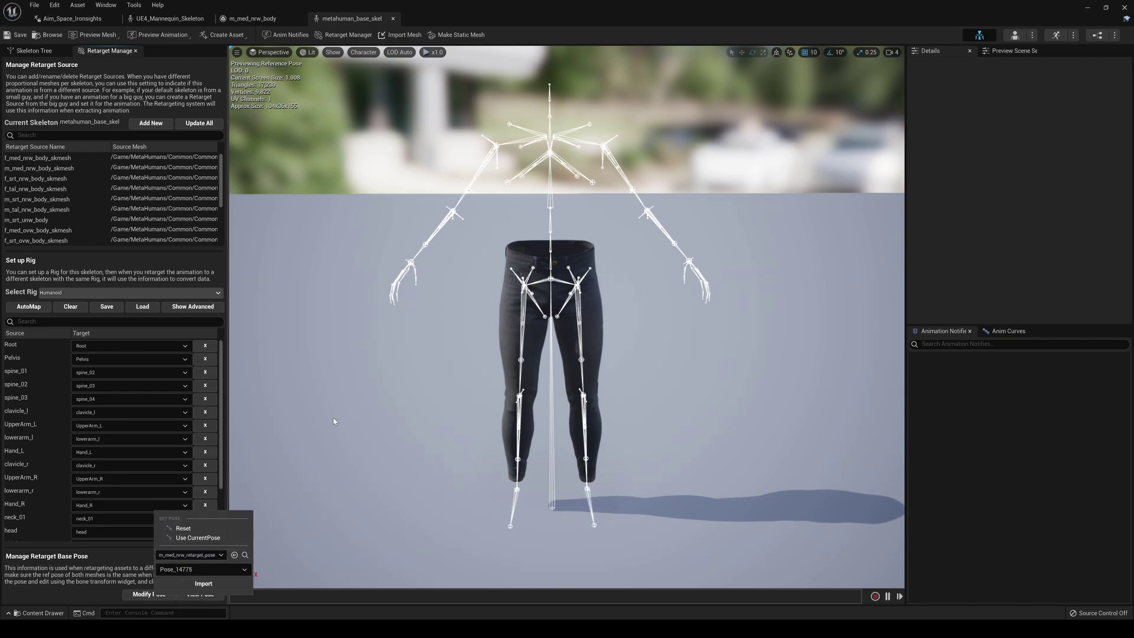
click(203, 583)
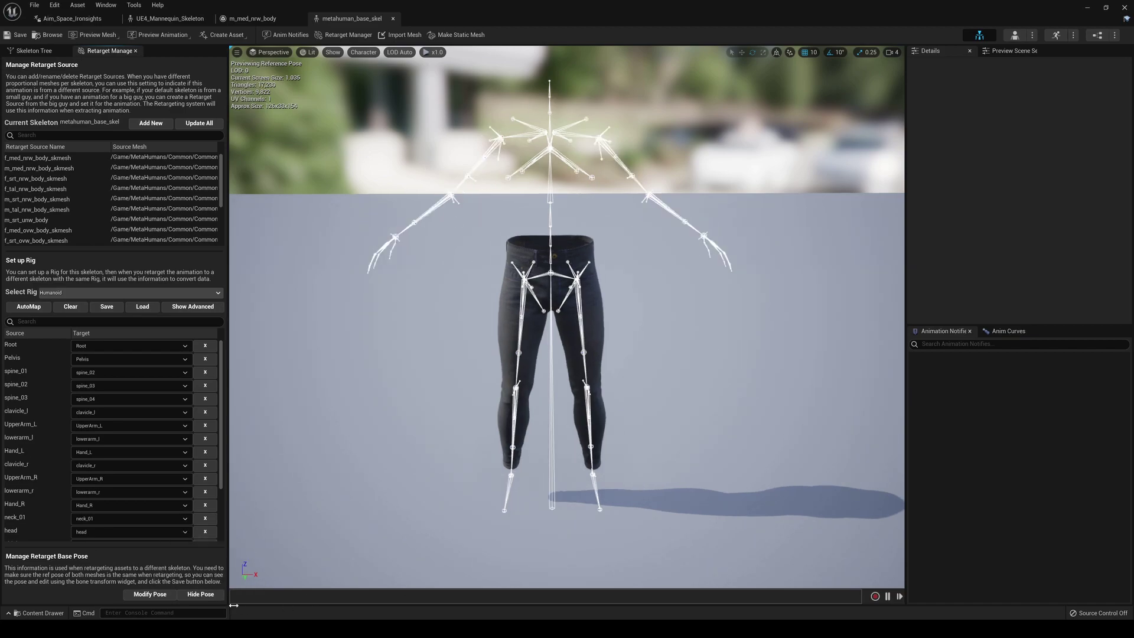
click(150, 594)
click(215, 539)
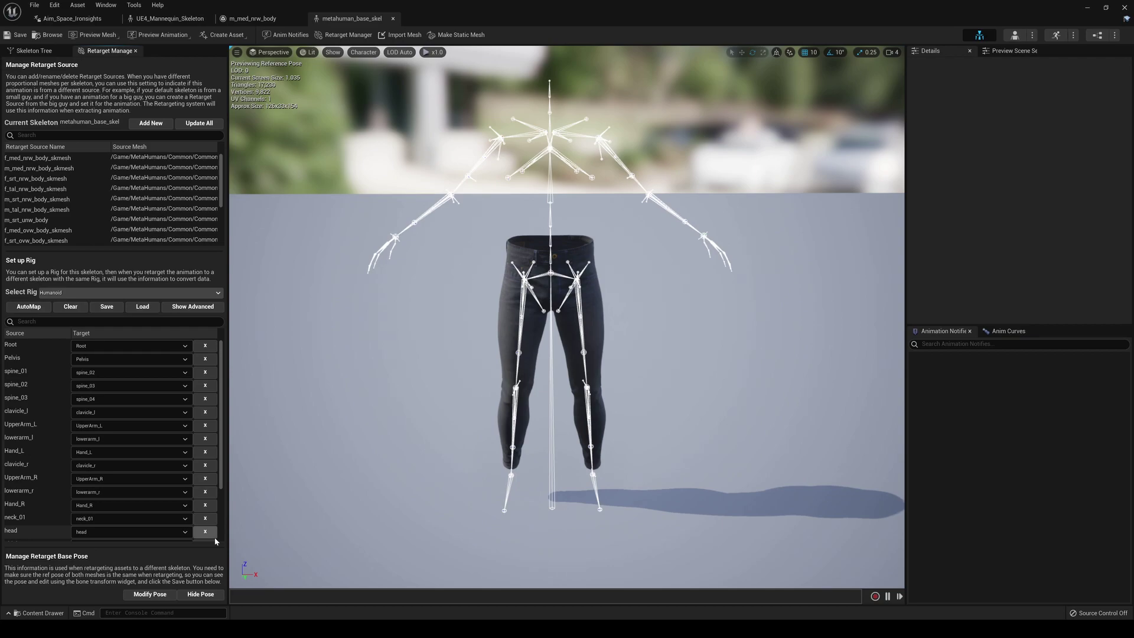
- Duplicate and retarget the Aim_Space_Ironsights animation from the AnimStarterPack folder to metahuman_base_skel
click(1087, 10)
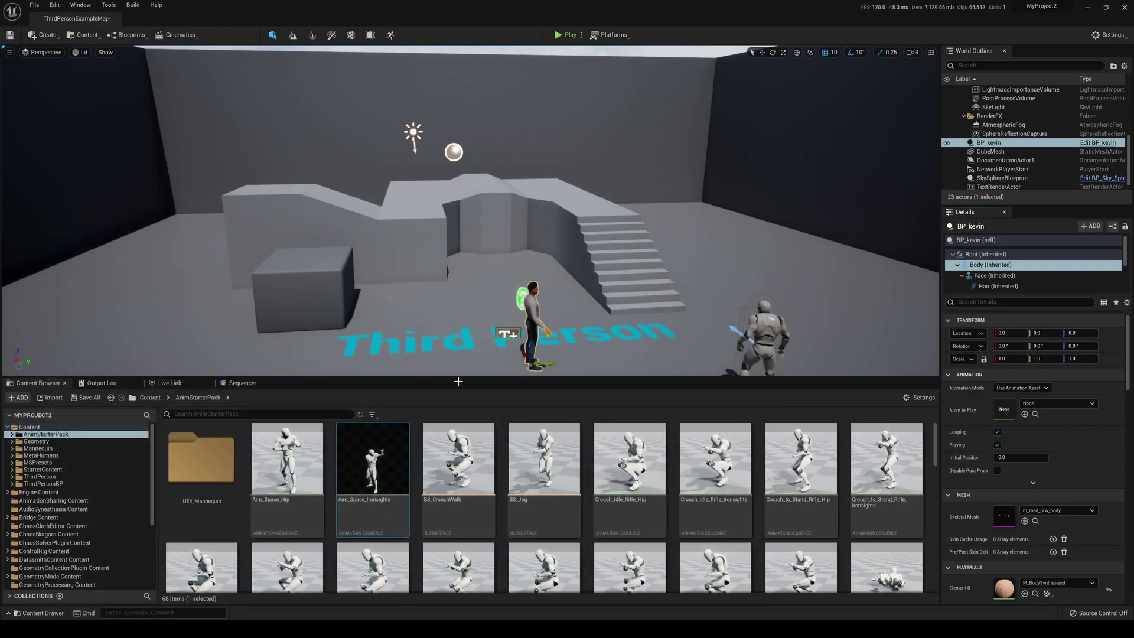
right_click(369, 442)
mouse_move(466, 193)
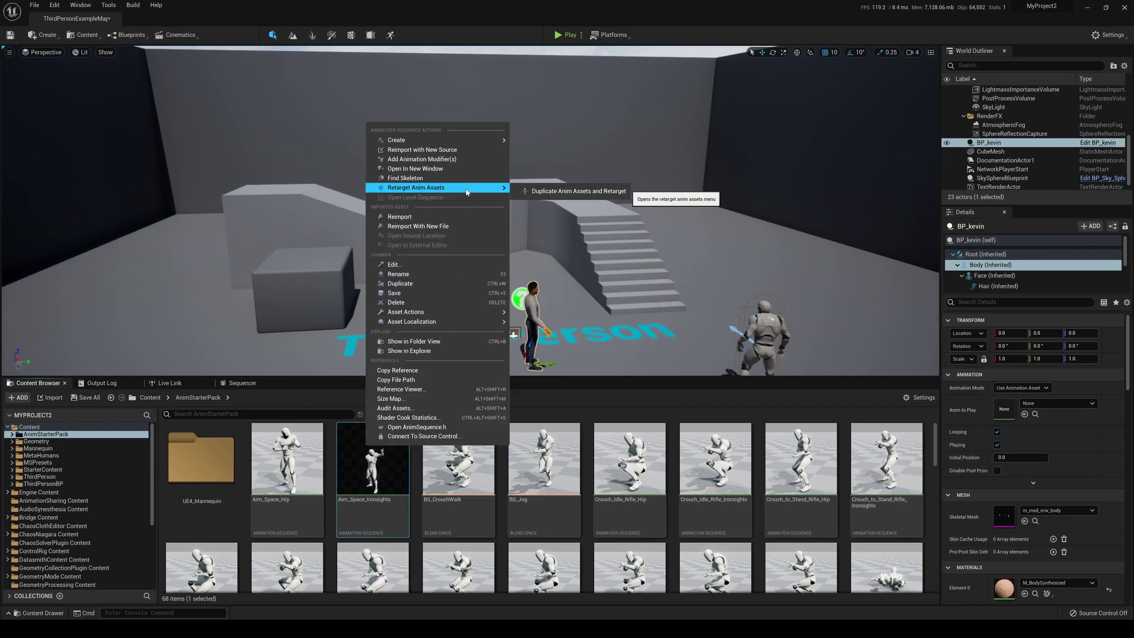
click(564, 190)
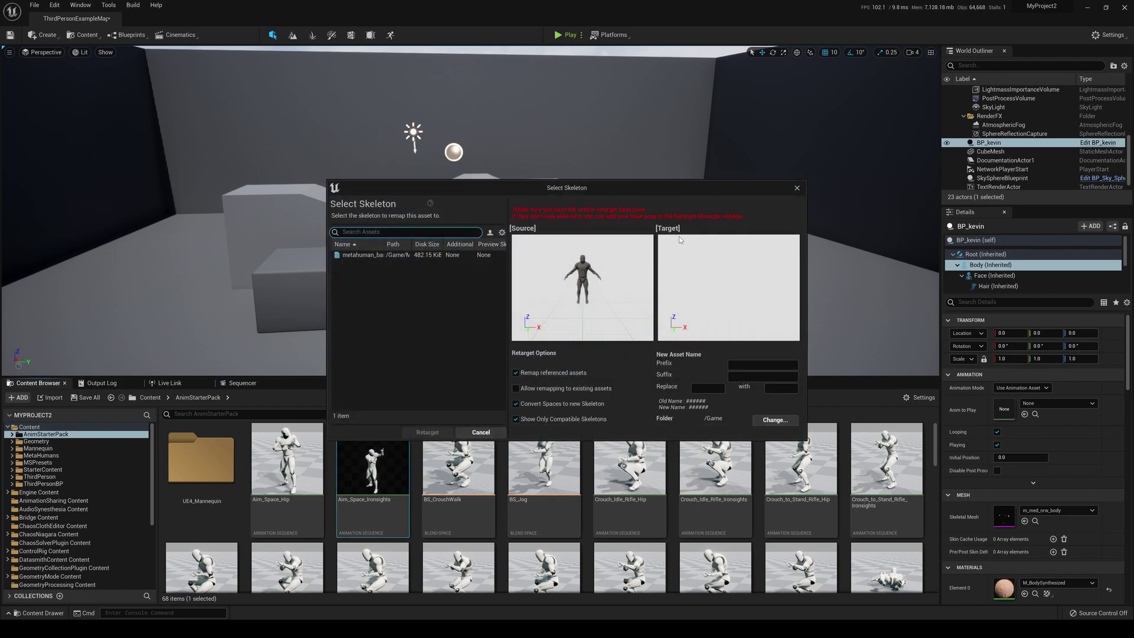
drag(387, 244, 415, 244)
click(413, 255)
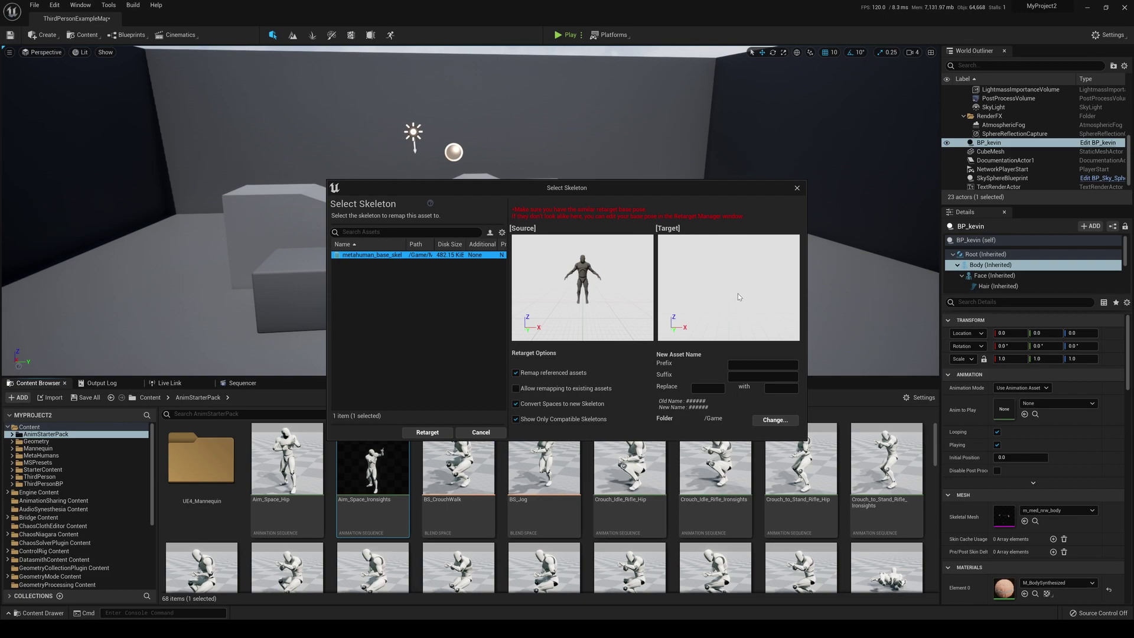
click(427, 432)
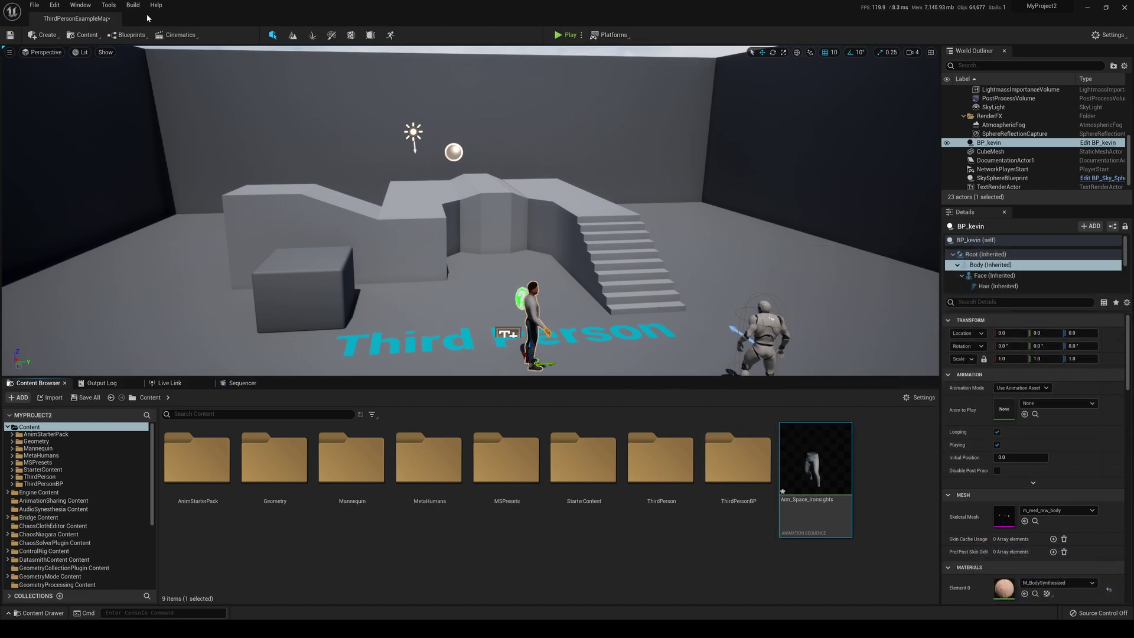
- Create a level sequence named NewLevelSequence in the Content folder
click(177, 35)
click(207, 56)
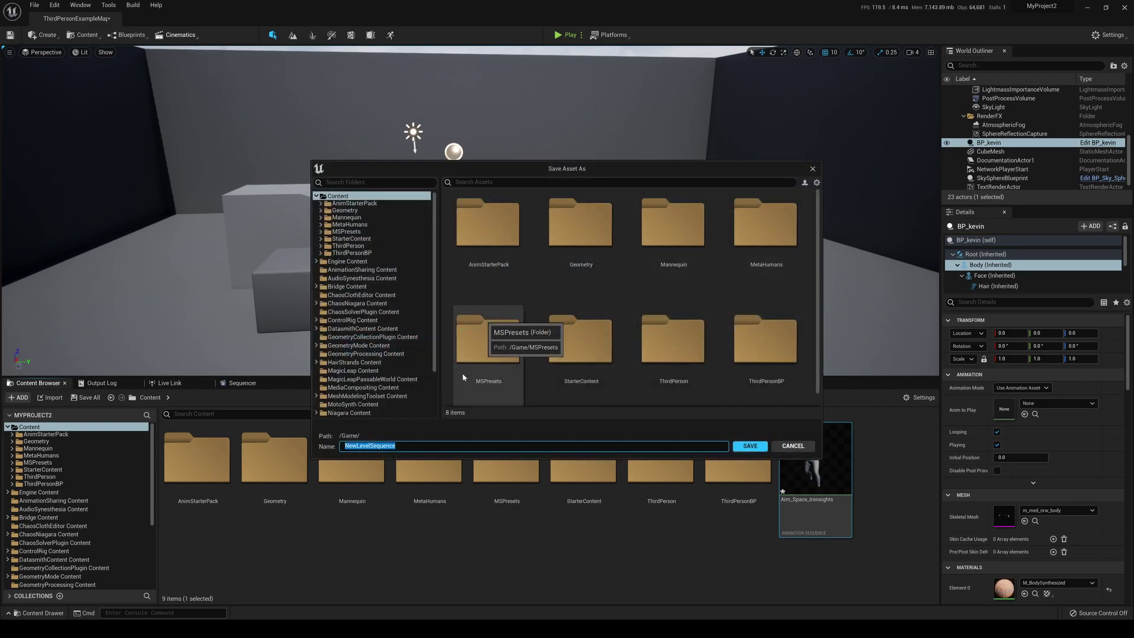
click(744, 441)
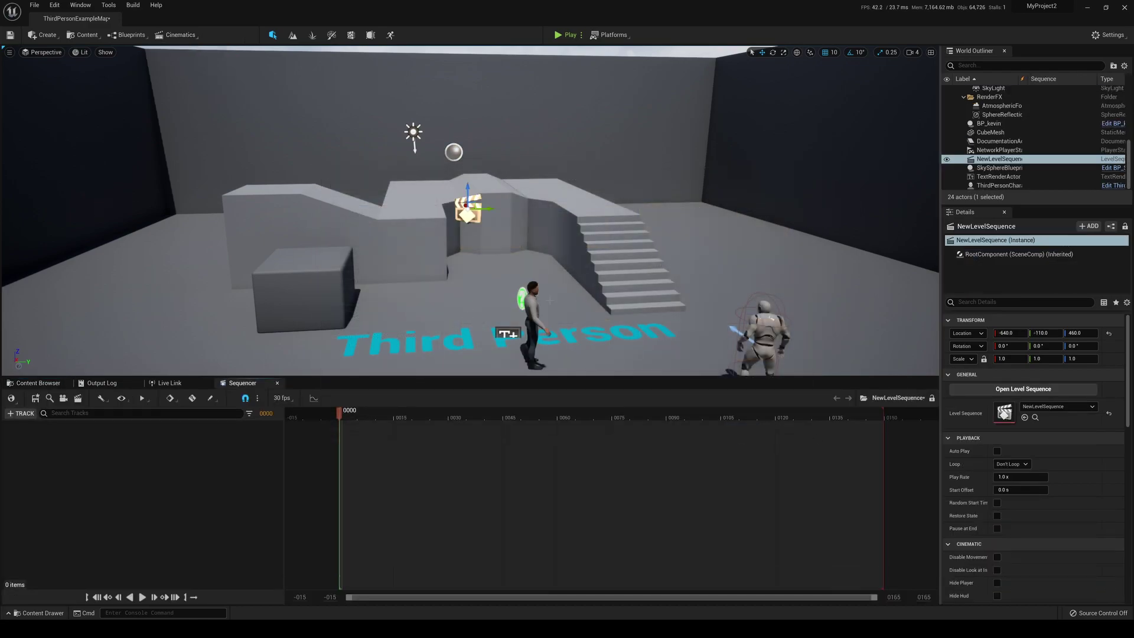
- Add the BP_kevin actor to the level sequence and delete the Face_ControlBoard_CtrlRig track under its Face
click(528, 310)
click(21, 413)
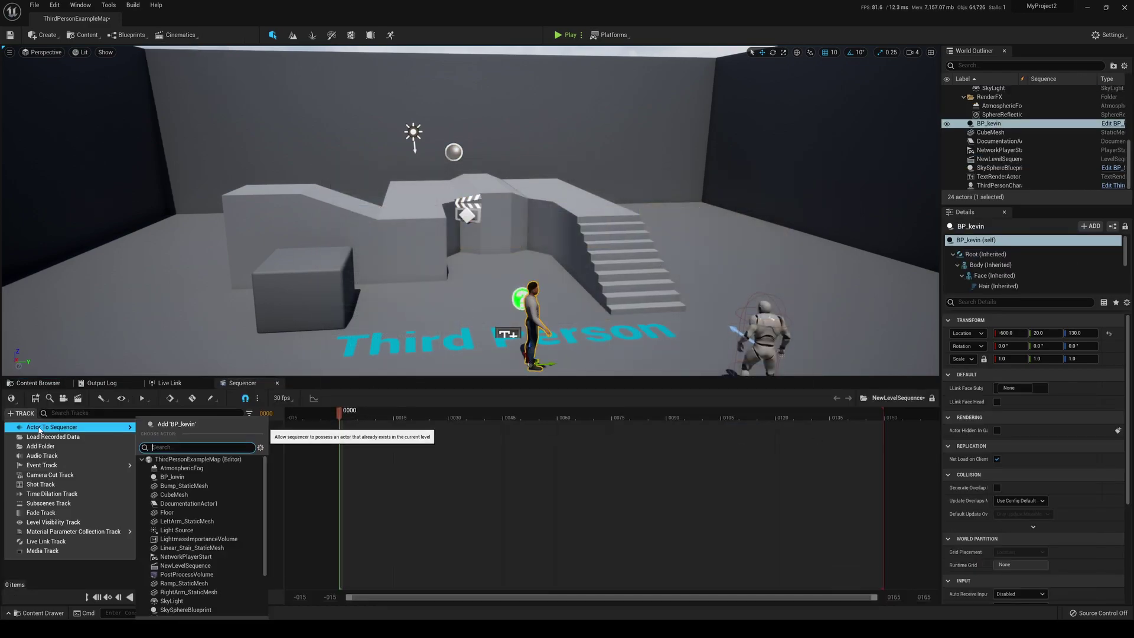
key(Escape)
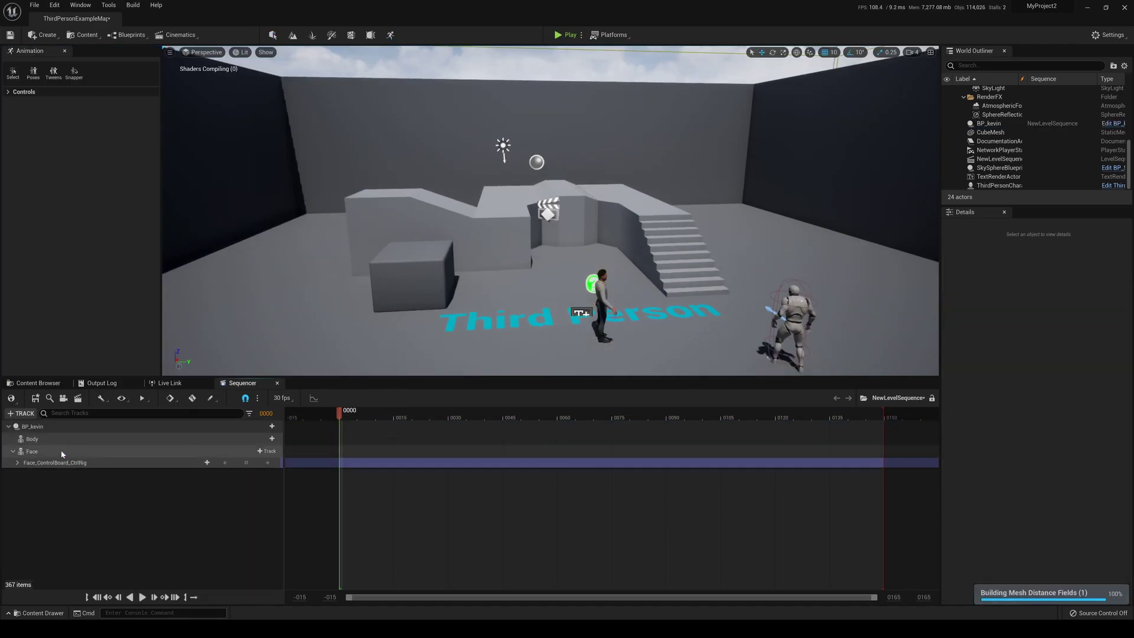
click(66, 463)
key(Delete)
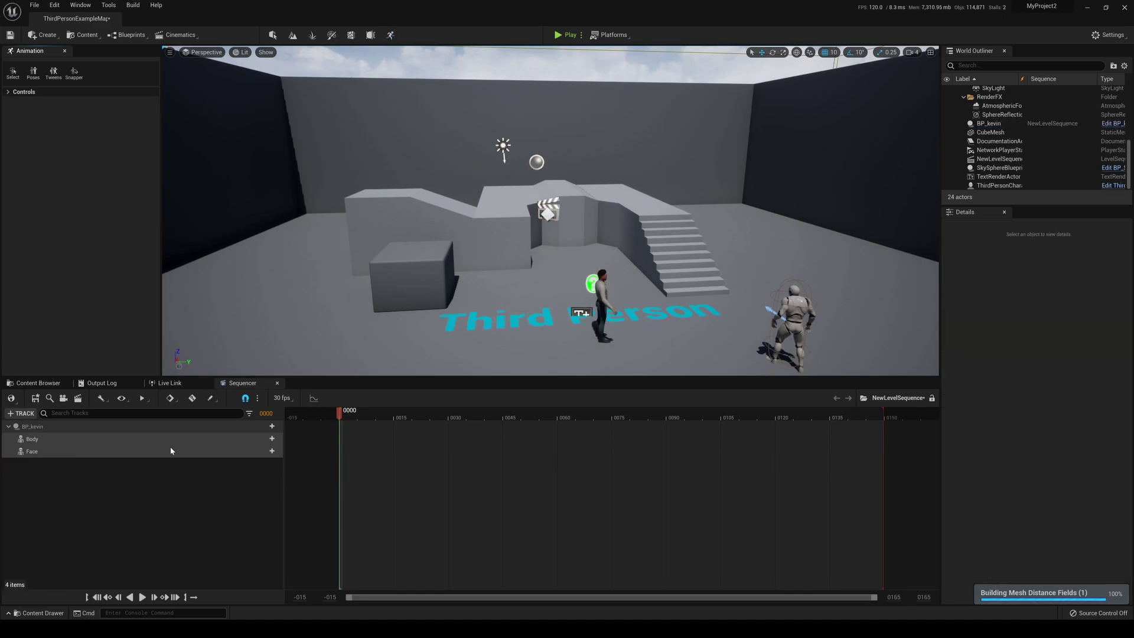
- Set the viewport camera speed to 1 and frame the MetaHuman closely from the front
right_drag(413, 266, 458, 257)
click(913, 52)
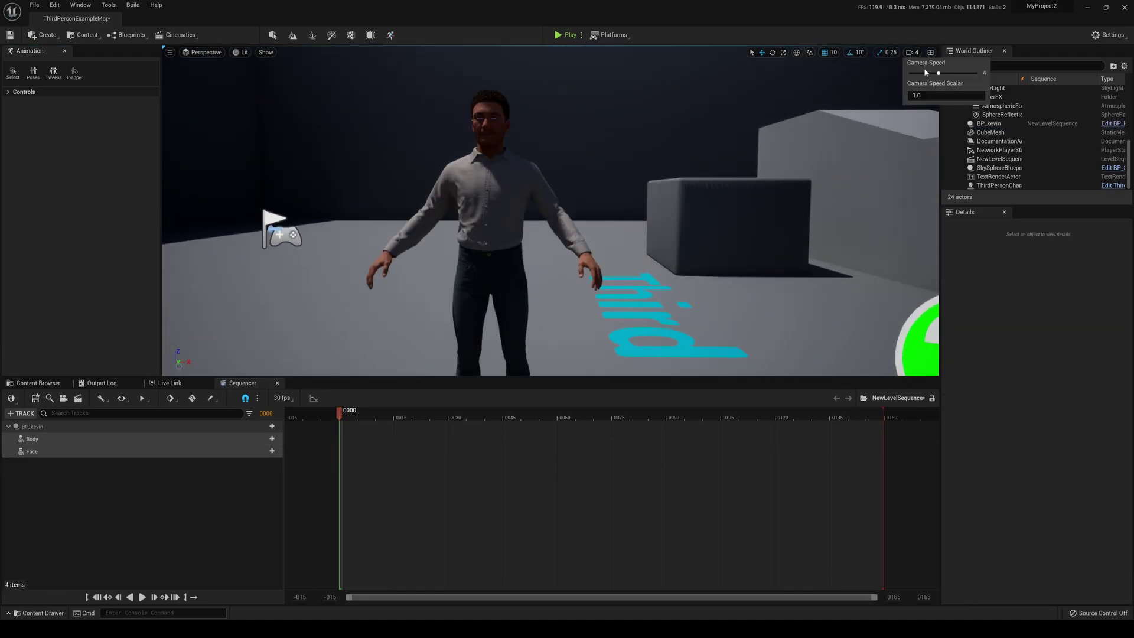
drag(930, 73, 912, 73)
right_drag(531, 236, 539, 235)
- Add the retargeted Aim_Space_Ironsights animation to BP_kevin's Body track and scrub the sequence to frame 57 to preview it
click(32, 426)
click(123, 443)
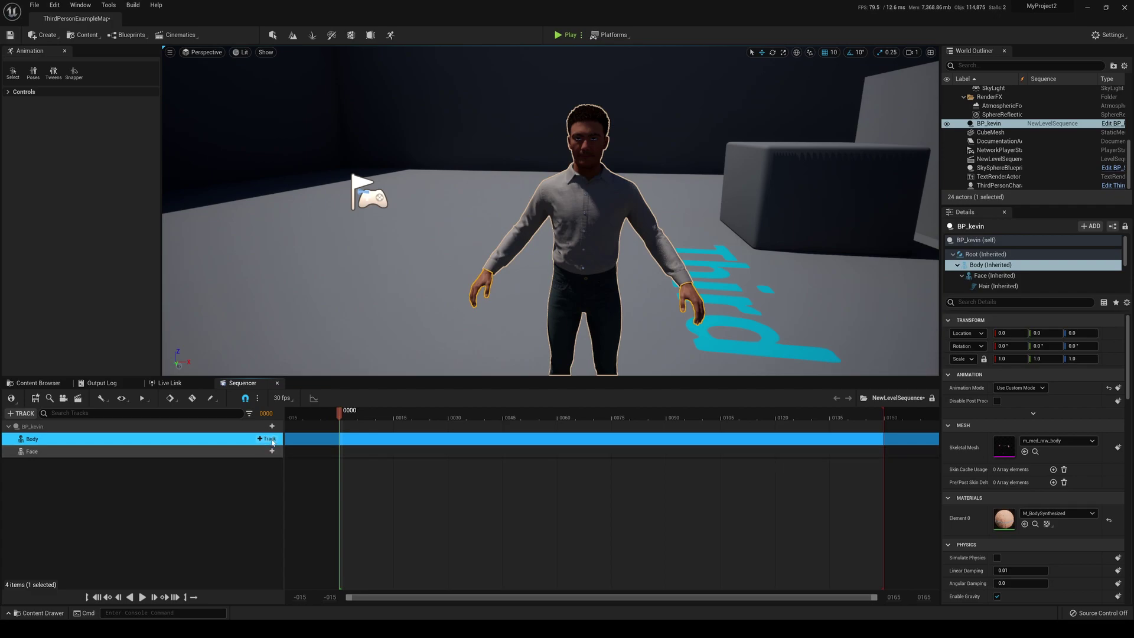
click(268, 439)
mouse_move(343, 188)
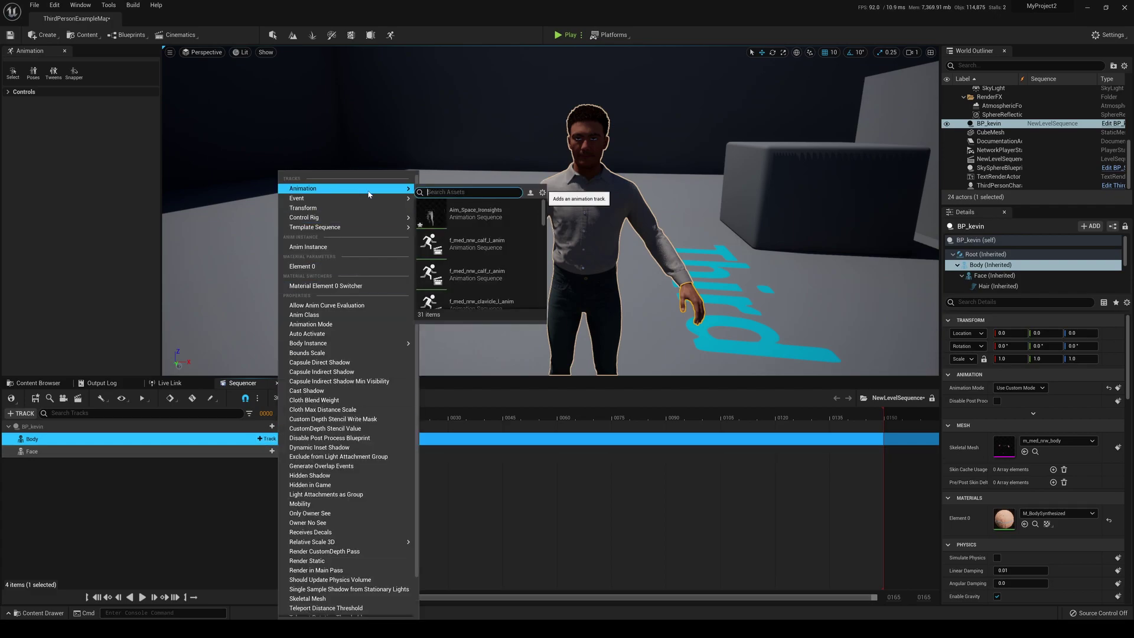
click(497, 225)
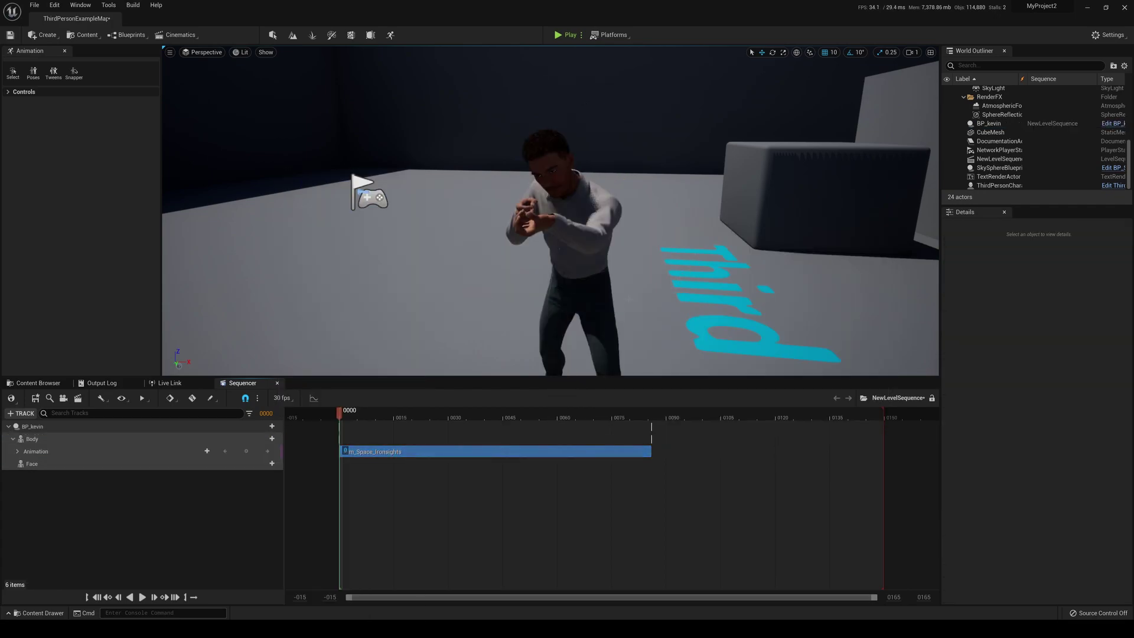
drag(340, 414, 547, 428)
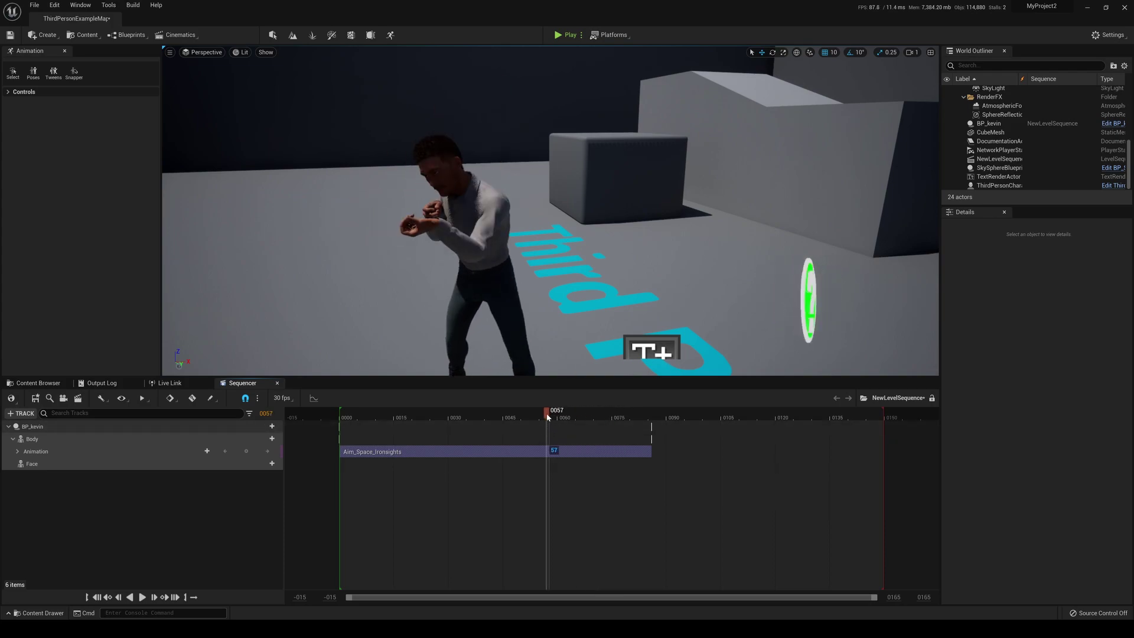